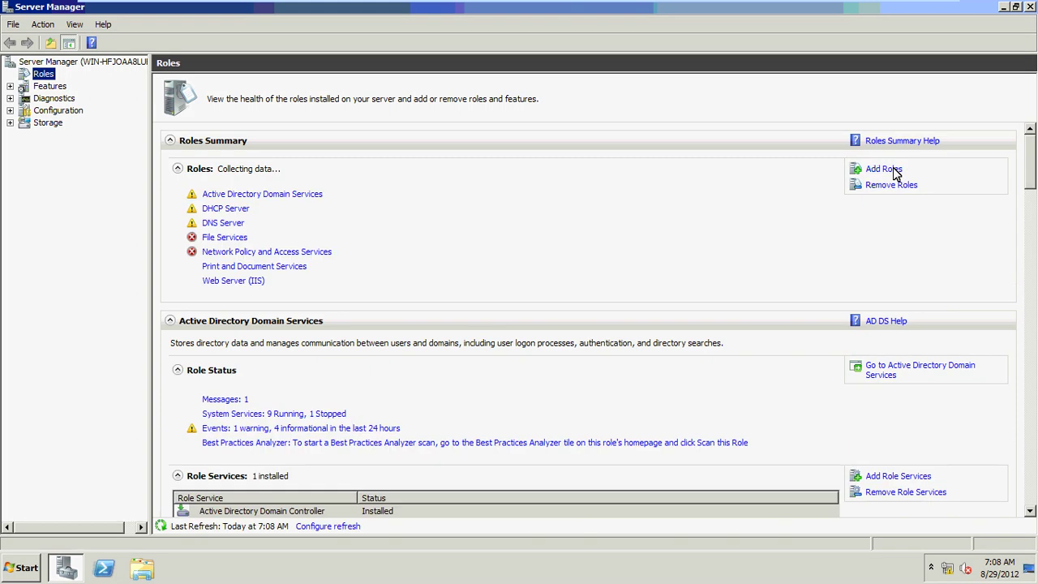
{"action": "left_click", "coordinate": [883, 168]}
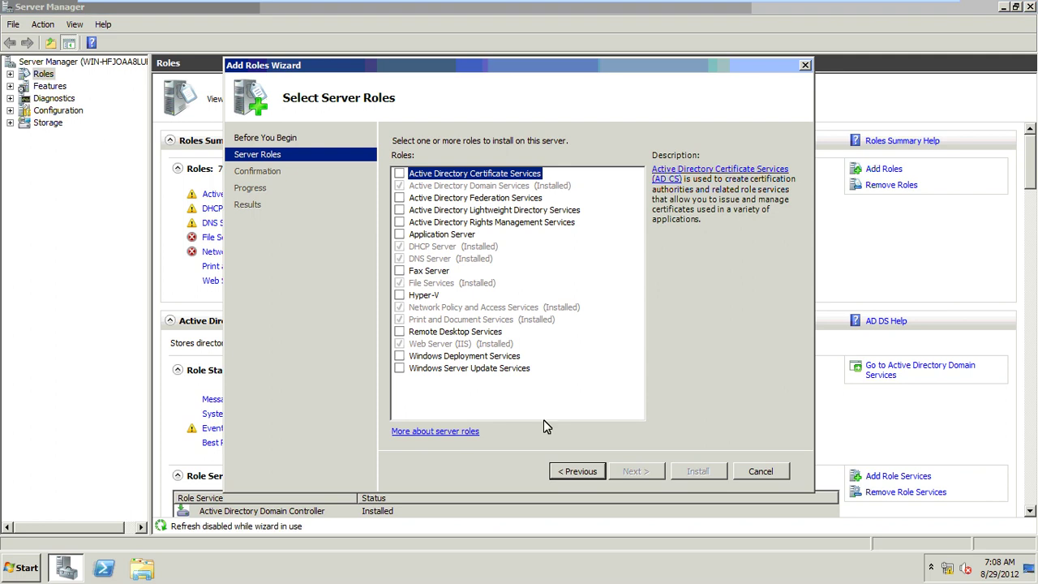
{"action": "left_click", "coordinate": [755, 467]}
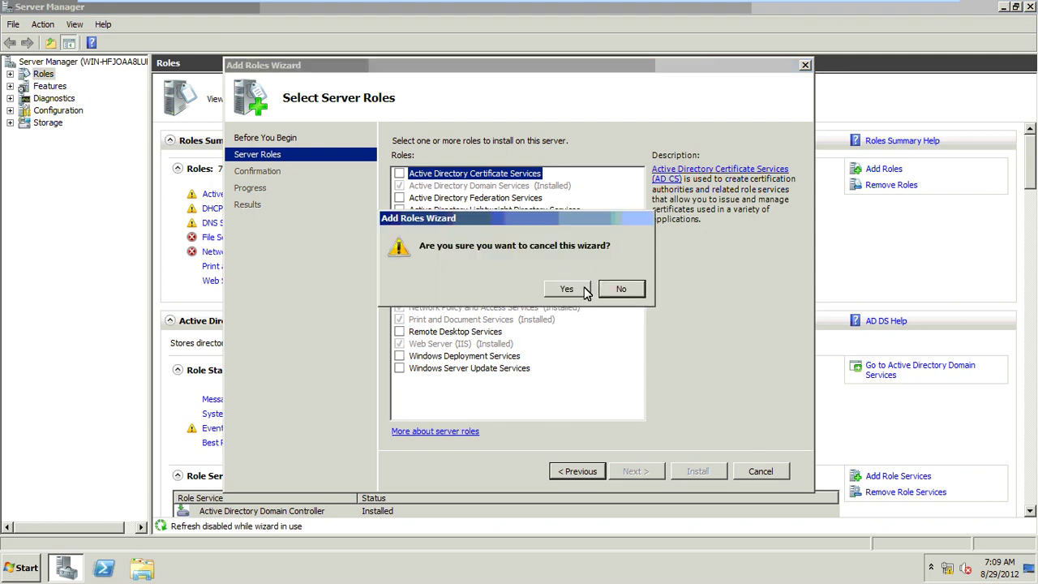
{"action": "left_click", "coordinate": [568, 288]}
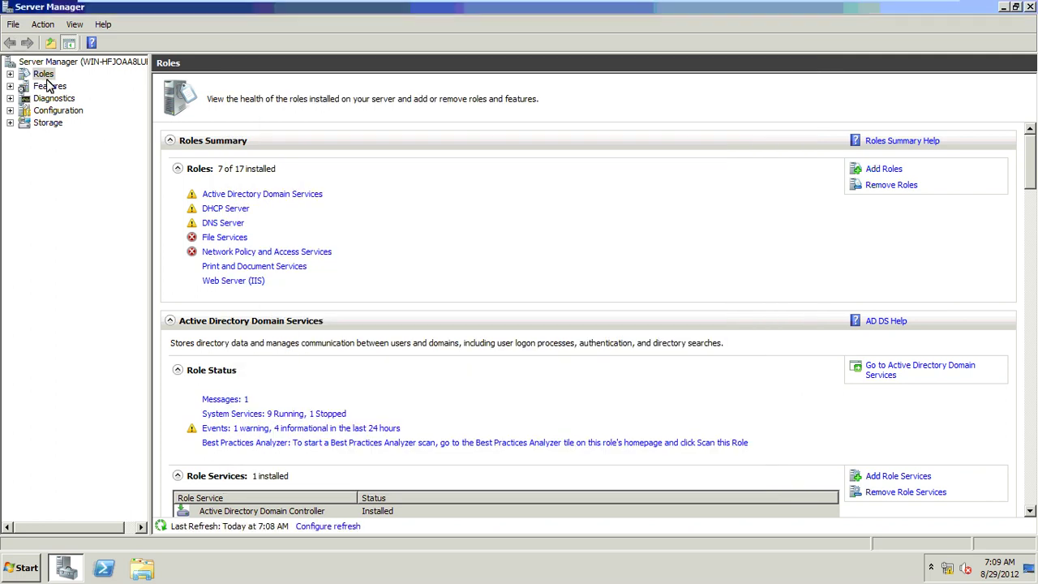
Start adding server features and select Windows Server Backup and Command-line Tools under Windows Server Backup Features
{"action": "left_click", "coordinate": [50, 86]}
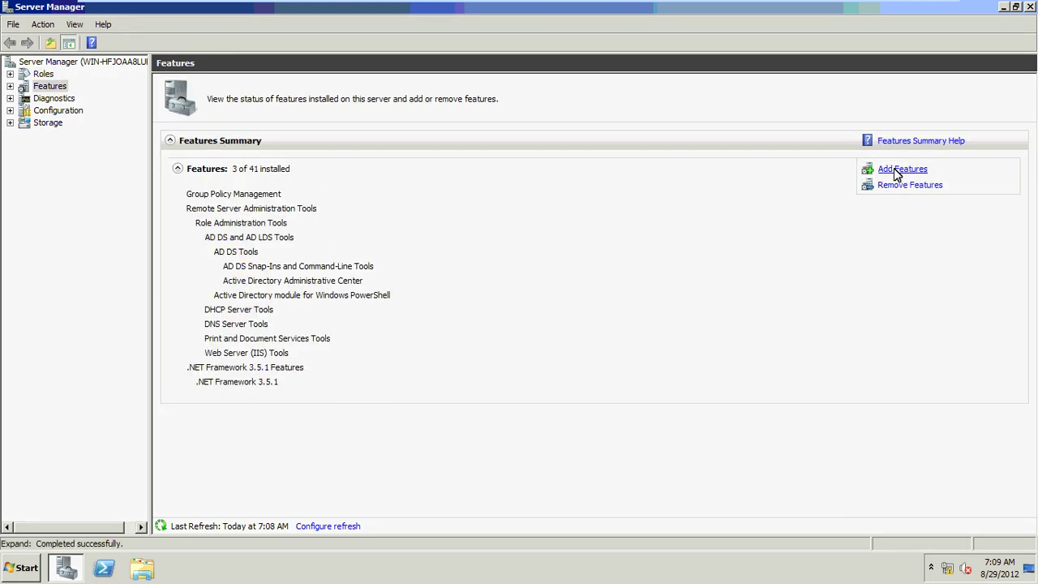
{"action": "left_click", "coordinate": [896, 171]}
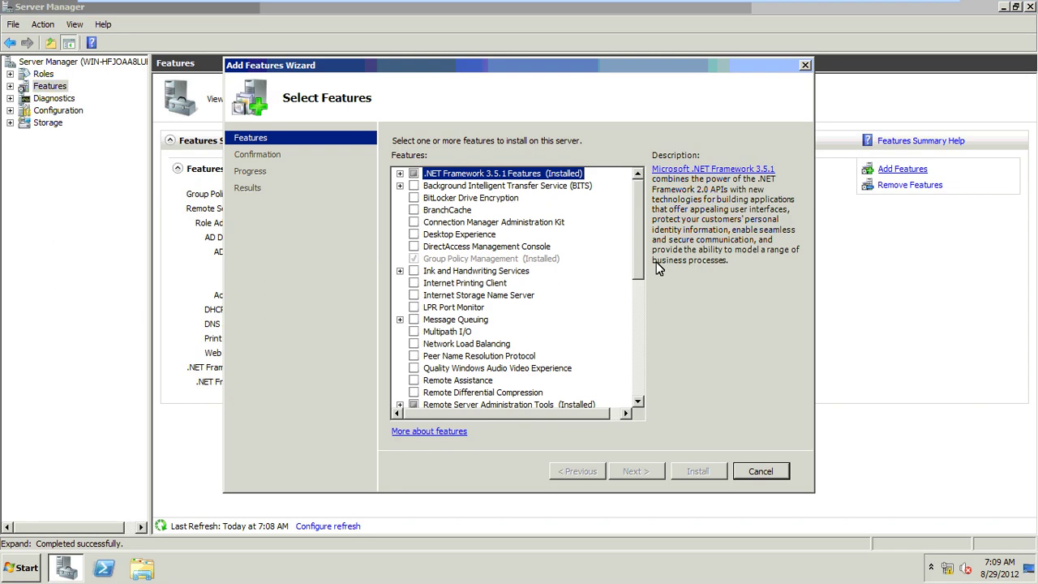
{"action": "left_click", "coordinate": [640, 395]}
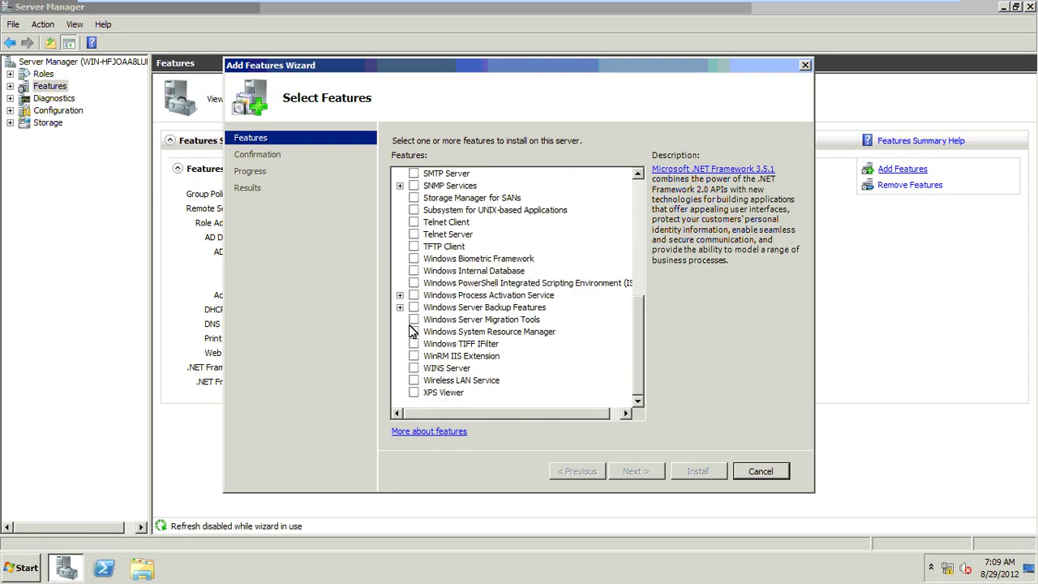
{"action": "mouse_move", "coordinate": [409, 309]}
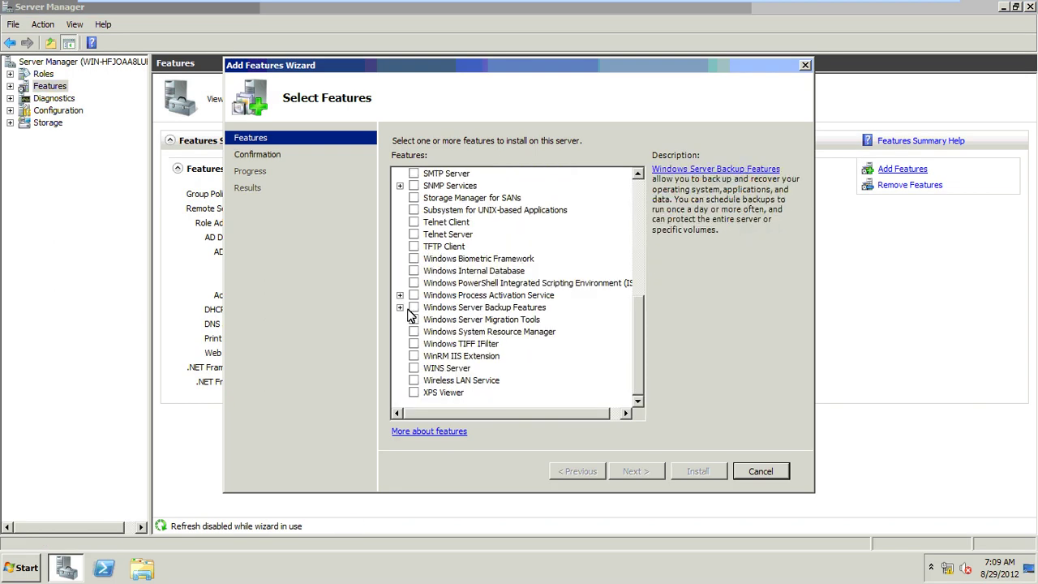
{"action": "left_click", "coordinate": [400, 308]}
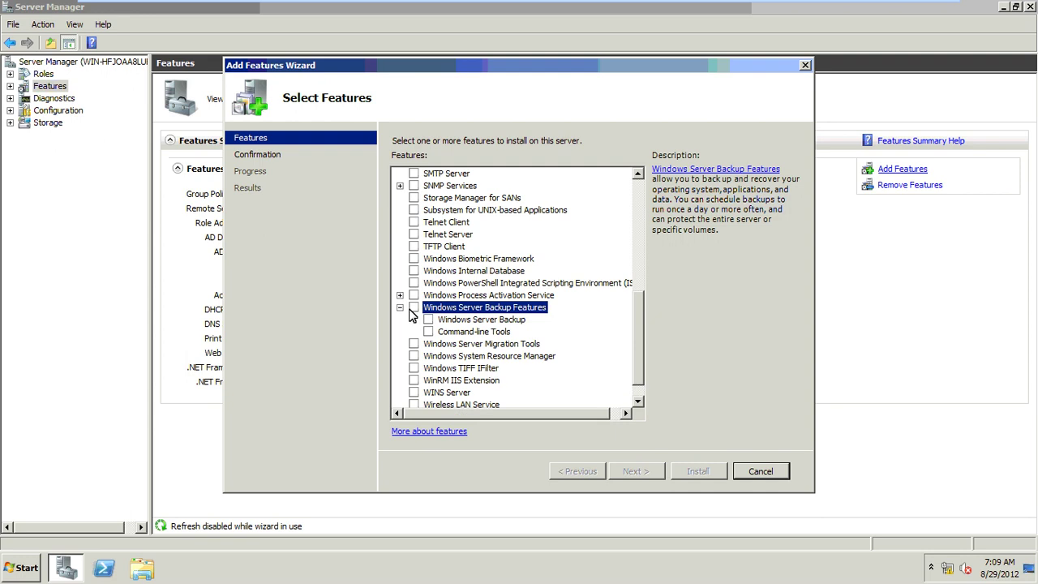
{"action": "left_click", "coordinate": [429, 321]}
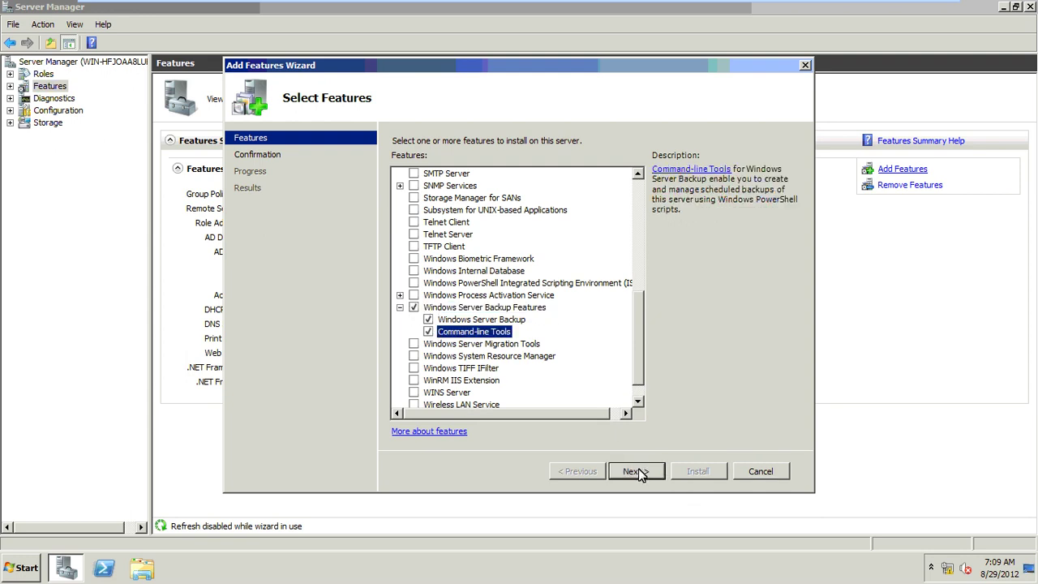
Install the selected backup features, then close the wizard and Server Manager
{"action": "left_click", "coordinate": [635, 471]}
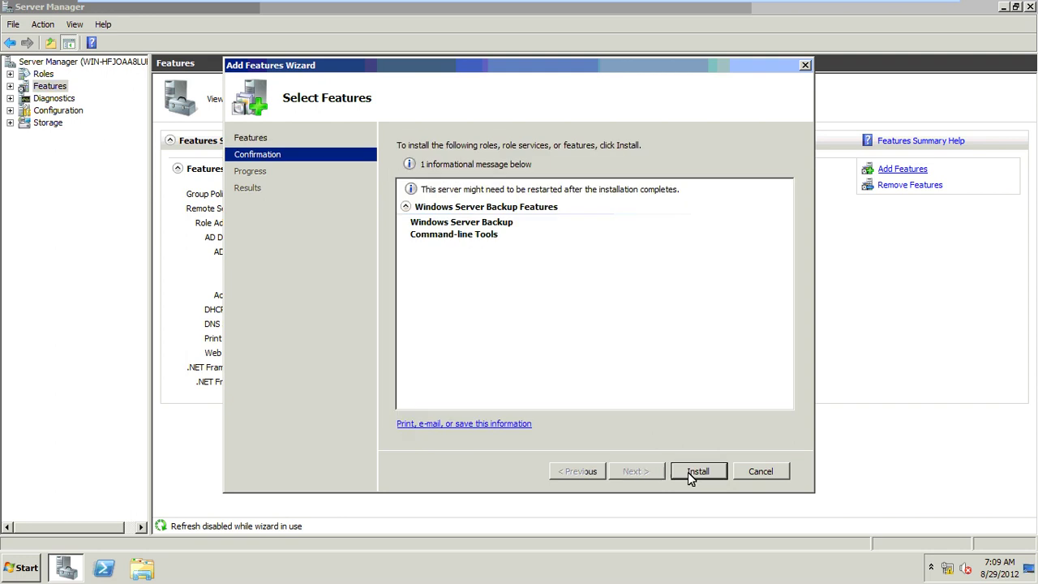
{"action": "left_click", "coordinate": [687, 471]}
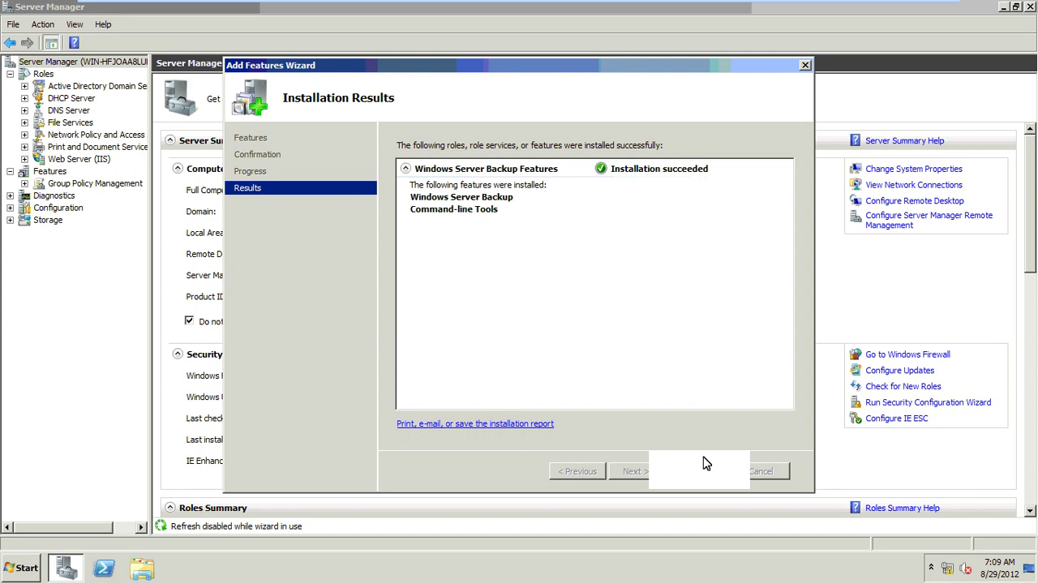
{"action": "left_click", "coordinate": [704, 463]}
{"action": "left_click", "coordinate": [1032, 8]}
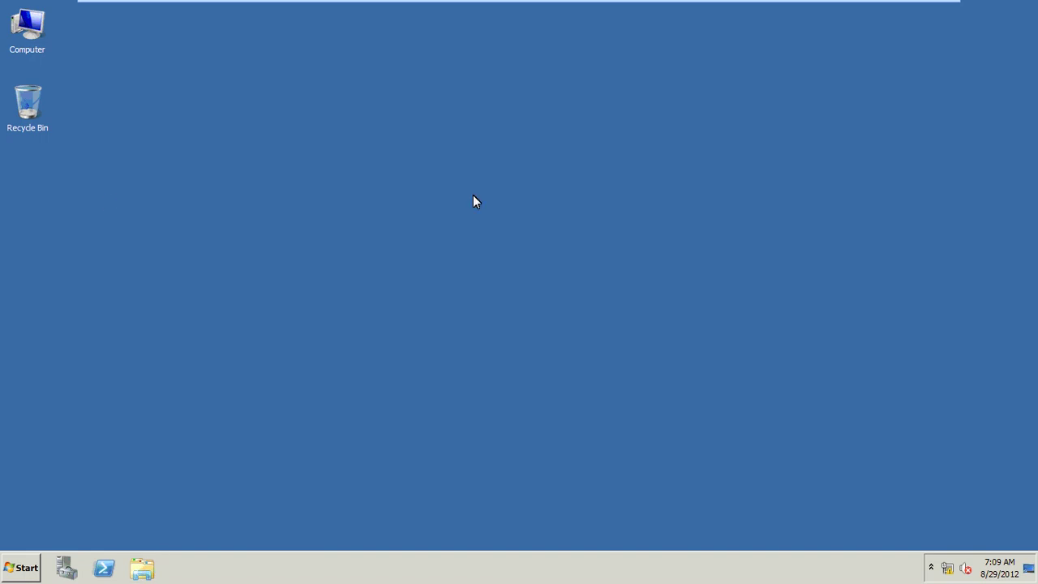
Switch to Windows Explorer and view the contents of the w7l203_08Crack folder on Local Disk (C:)
{"action": "left_click", "coordinate": [74, 253]}
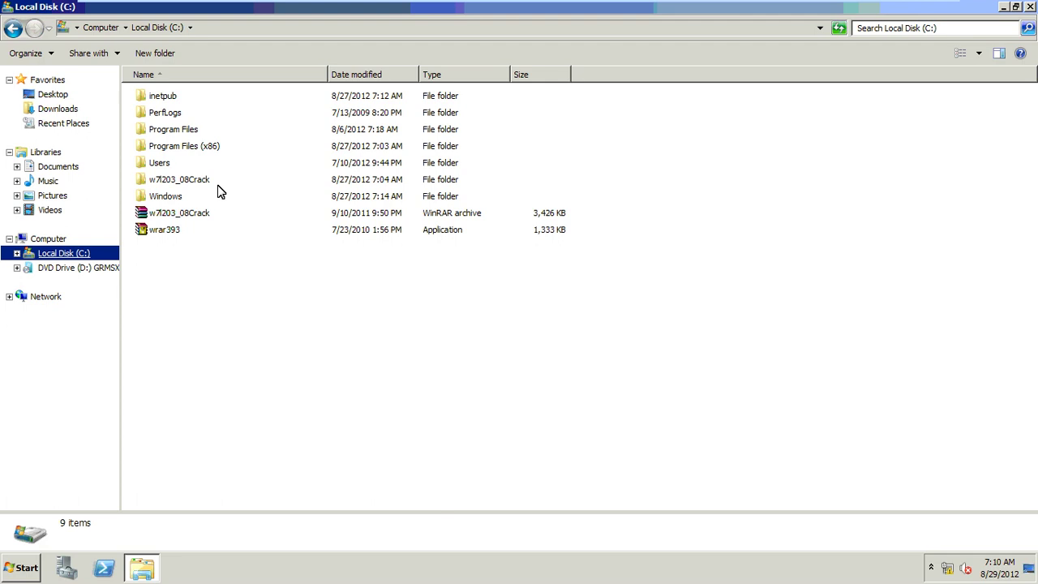
{"action": "double_click", "coordinate": [219, 183]}
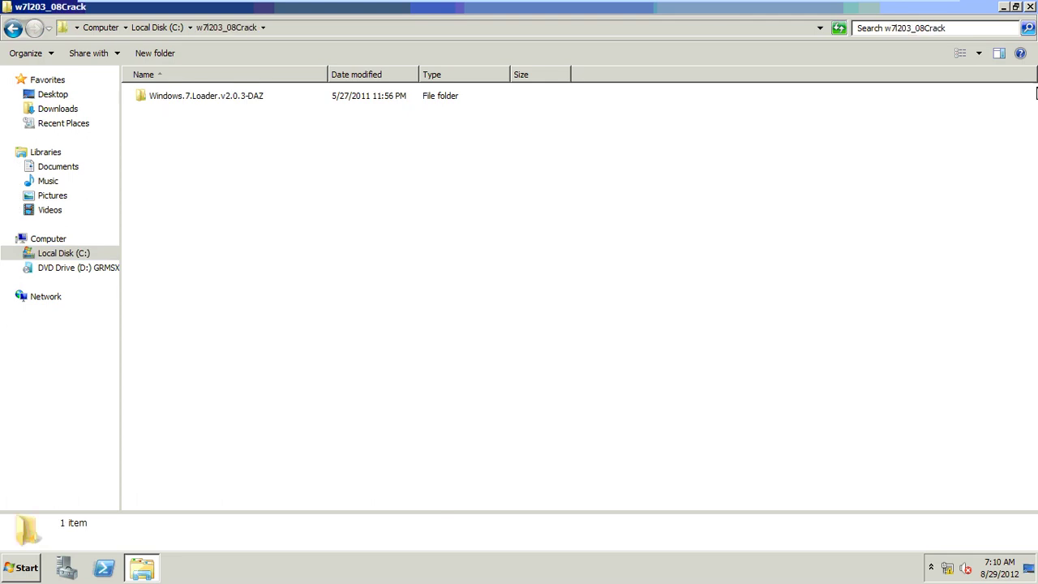
Open Windows Server Backup and start a one-time backup using different options and the Custom configuration
{"action": "left_click", "coordinate": [18, 566]}
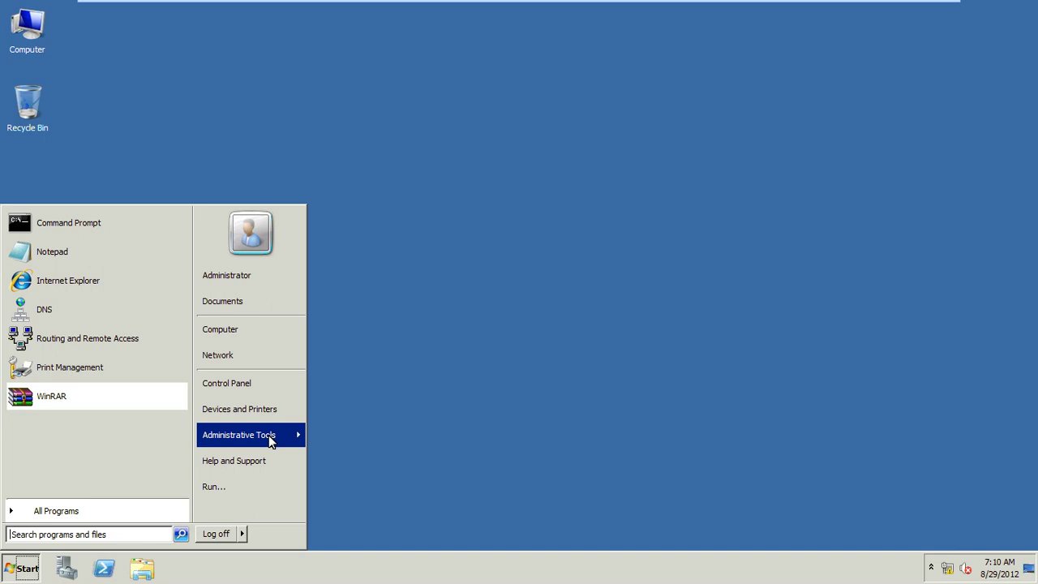
{"action": "mouse_move", "coordinate": [270, 441]}
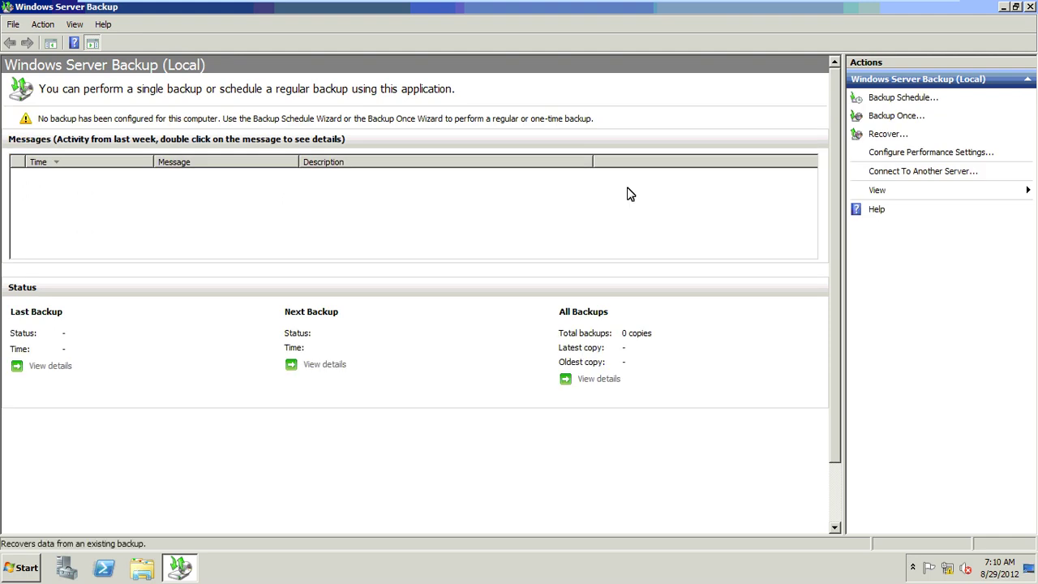
{"action": "left_click", "coordinate": [897, 116]}
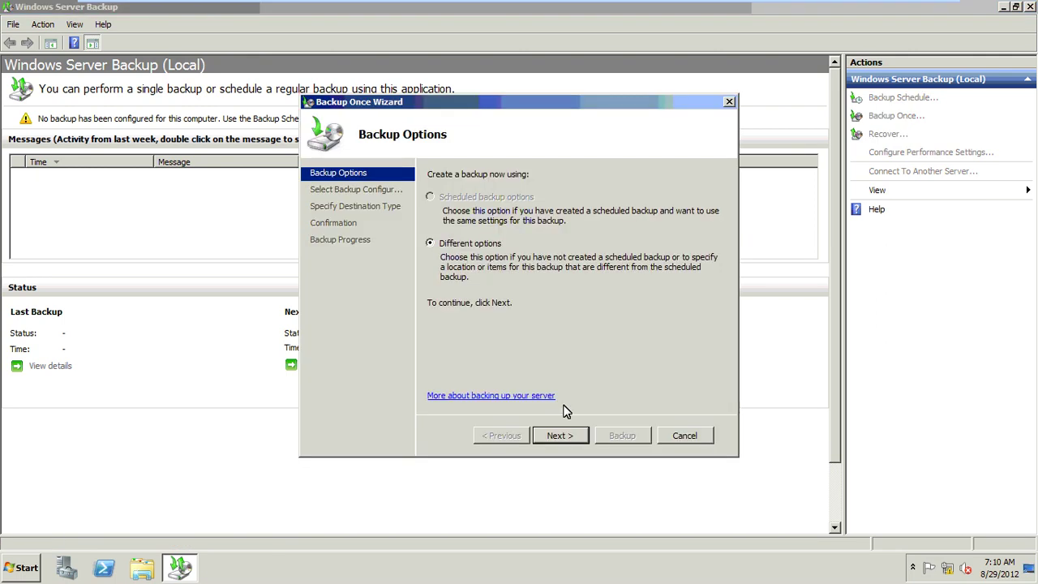
{"action": "left_click", "coordinate": [561, 438]}
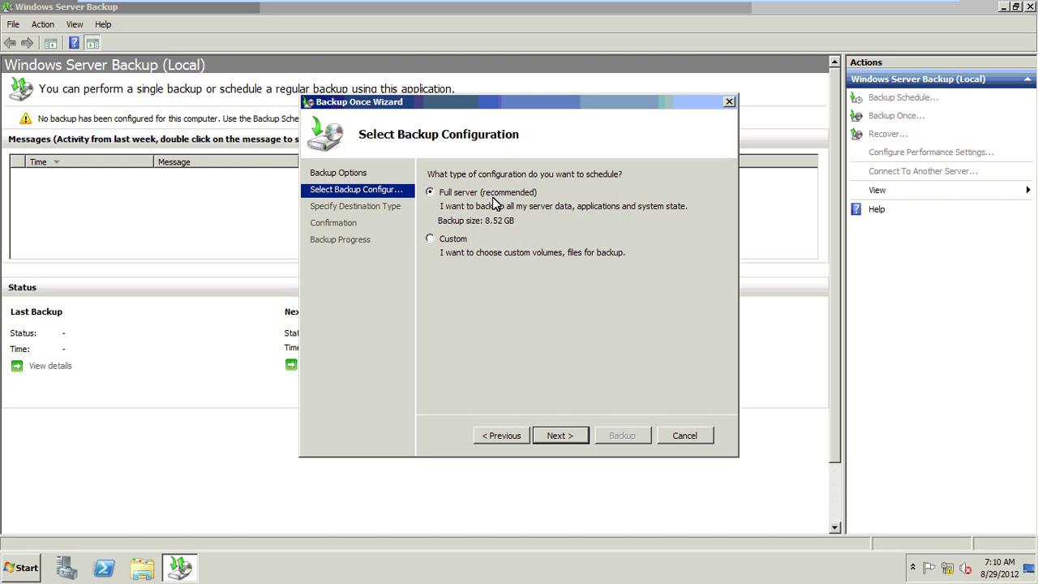
{"action": "left_click", "coordinate": [438, 241]}
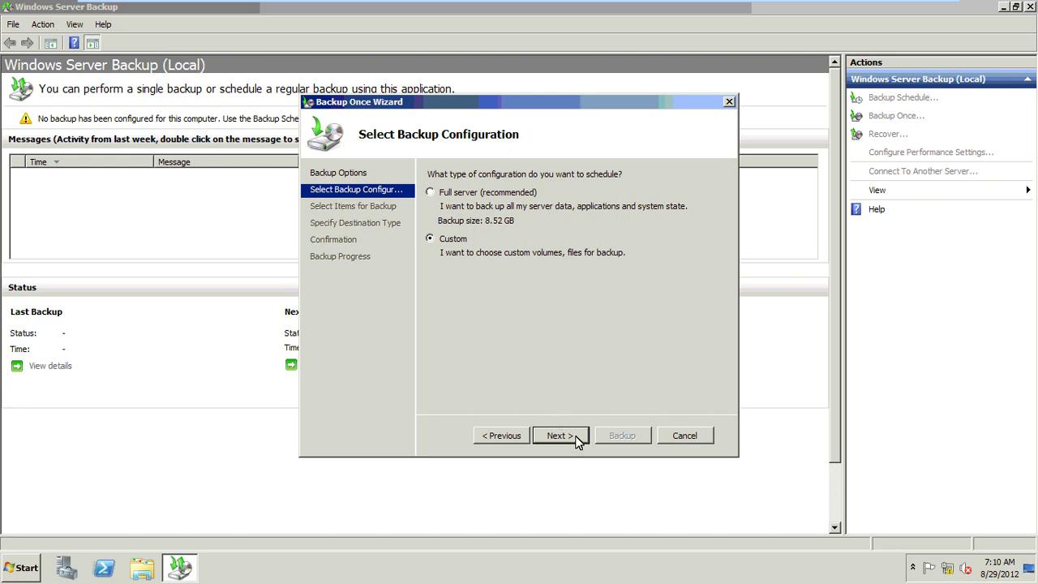
{"action": "key", "text": "Return"}
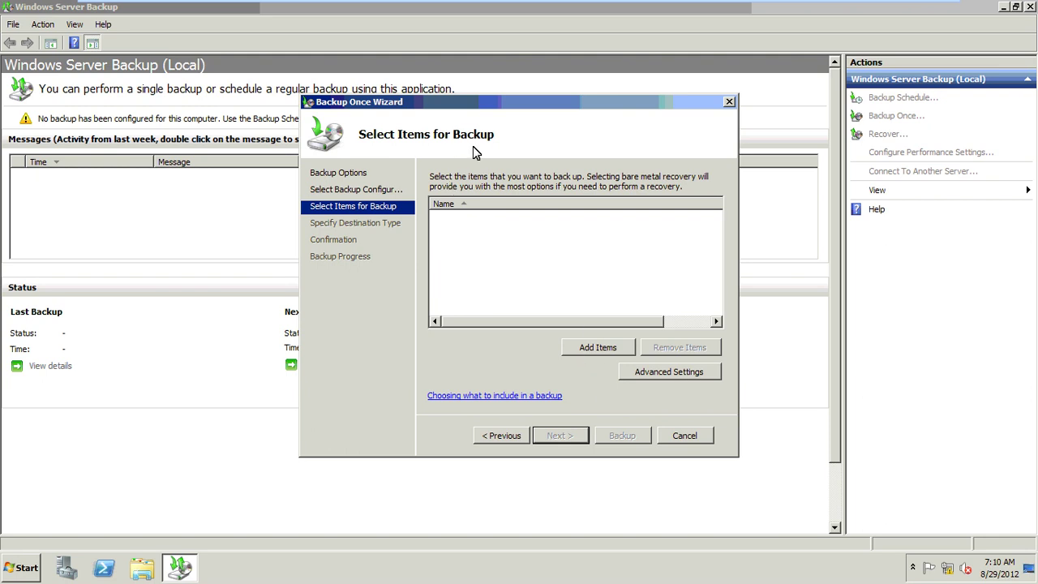
Add the w7l203_08Crack folder on Local disk (C:) to the items for backup
{"action": "left_click", "coordinate": [575, 348]}
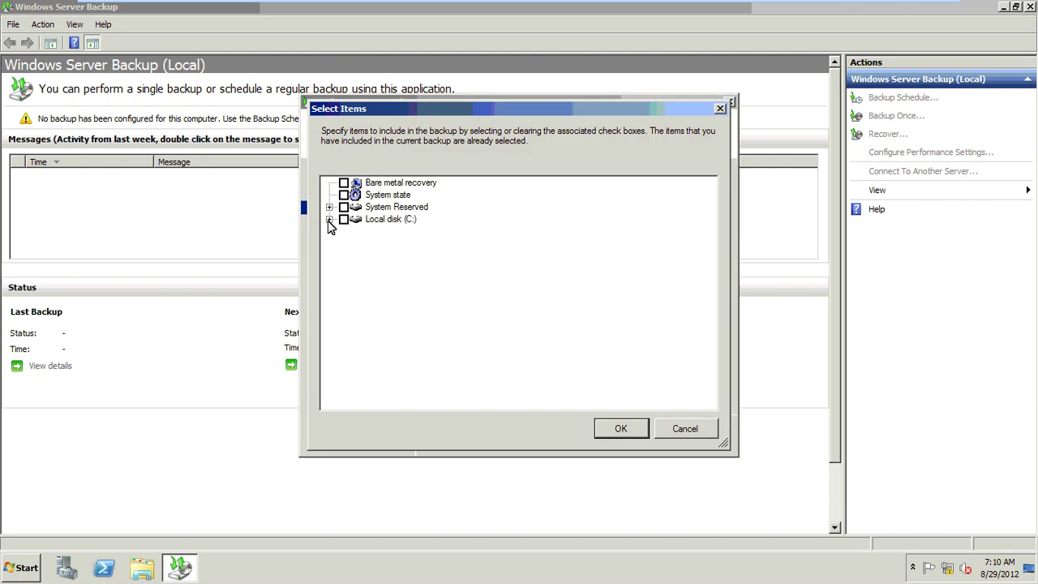
{"action": "left_click", "coordinate": [329, 219]}
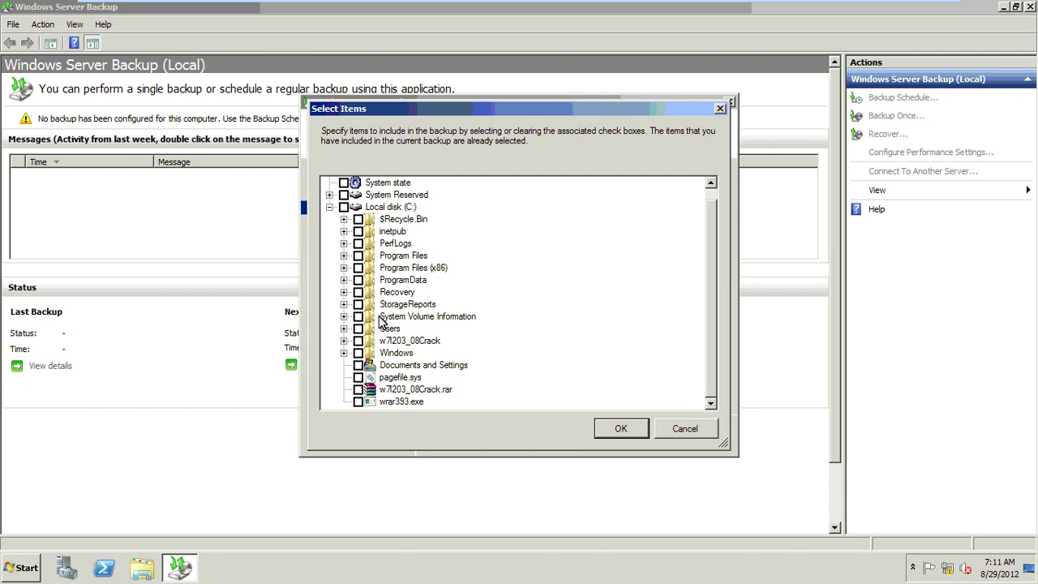
{"action": "left_click", "coordinate": [359, 341]}
{"action": "left_click", "coordinate": [620, 429]}
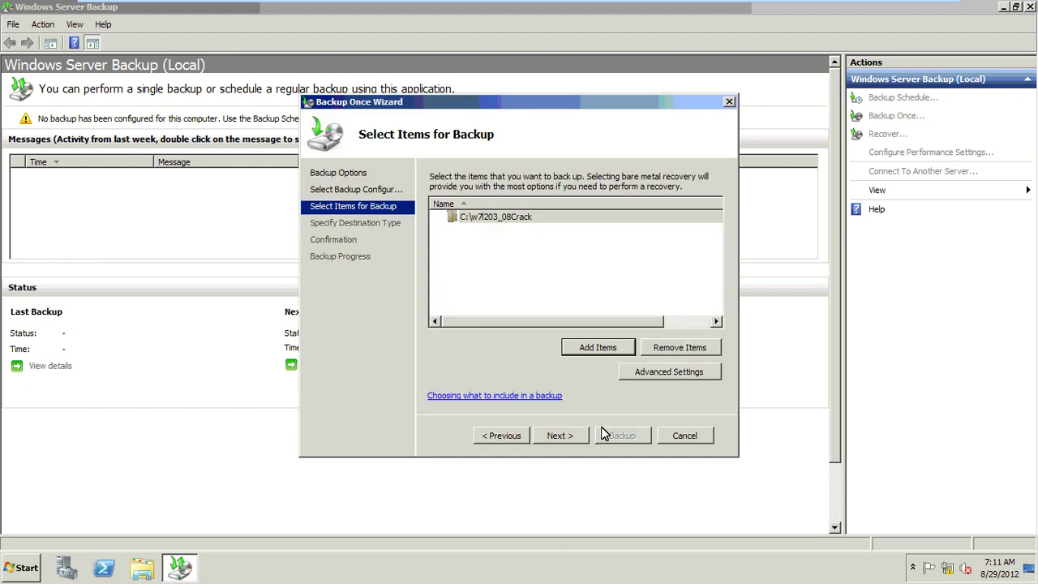
Review the exclusions and VSS settings in the advanced settings of the backup items
{"action": "left_click", "coordinate": [588, 439]}
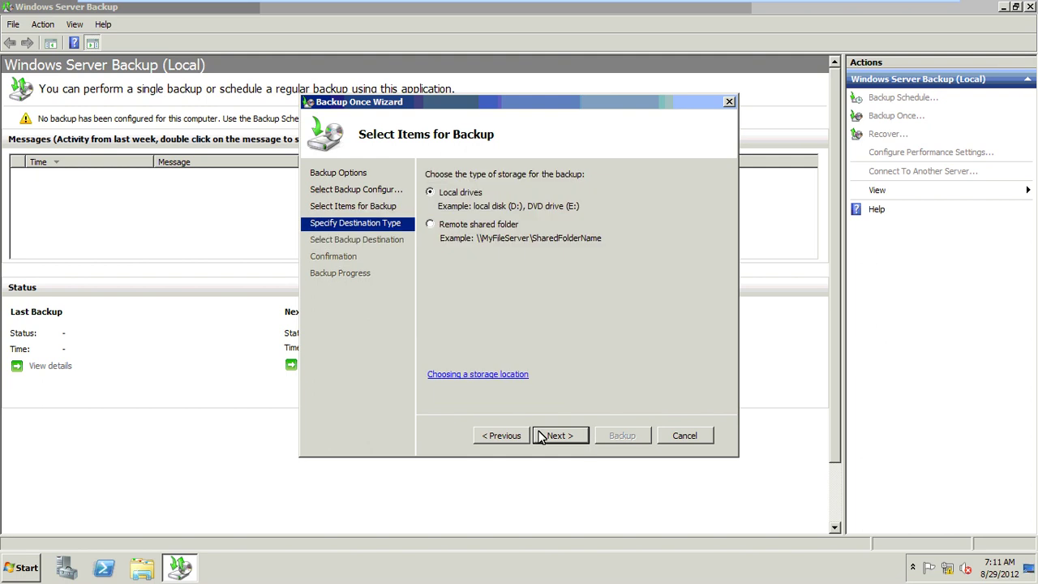
{"action": "key", "text": "alt+p"}
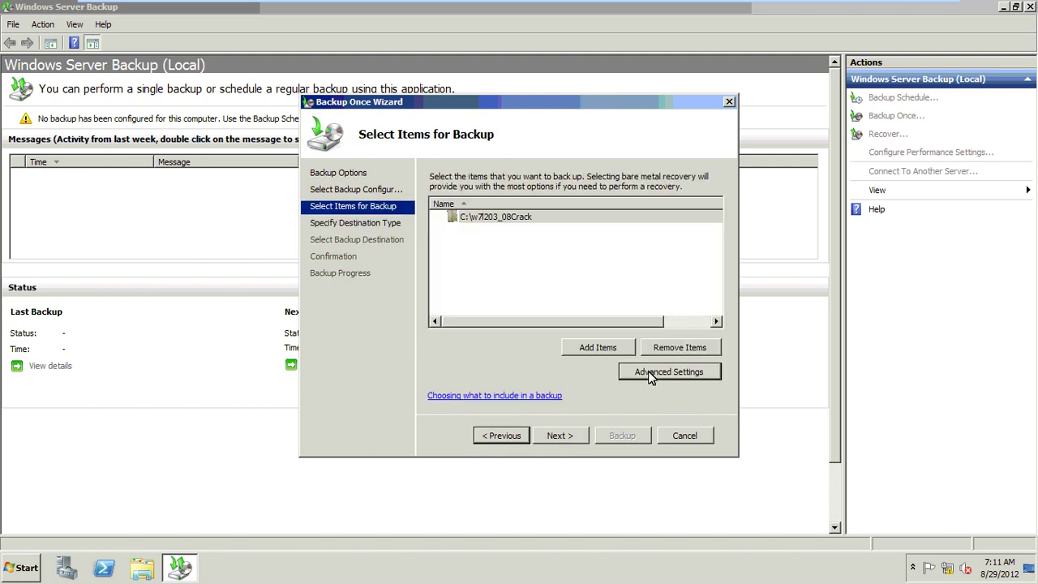
{"action": "left_click", "coordinate": [655, 306]}
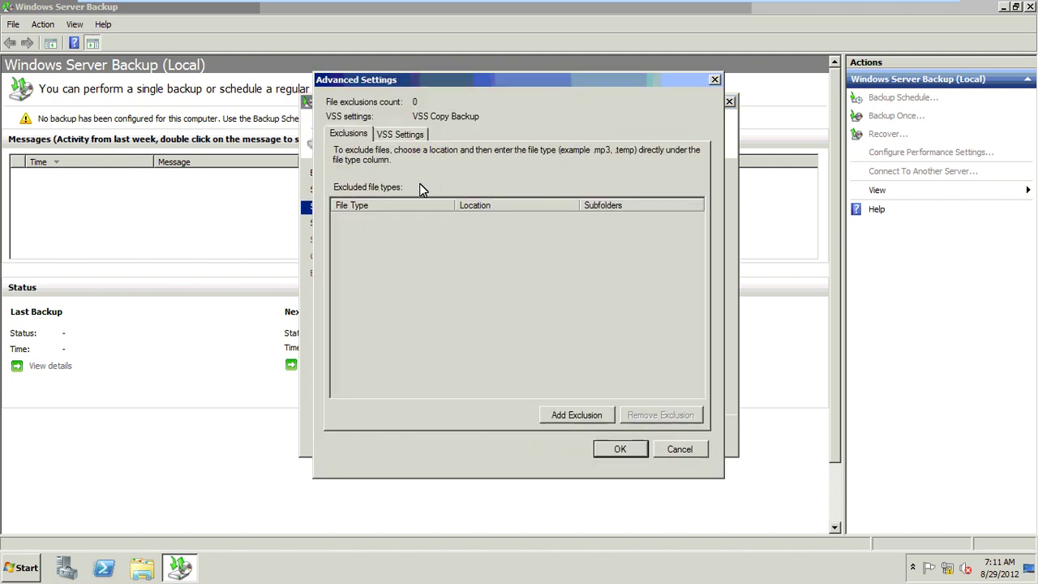
{"action": "left_click", "coordinate": [400, 135]}
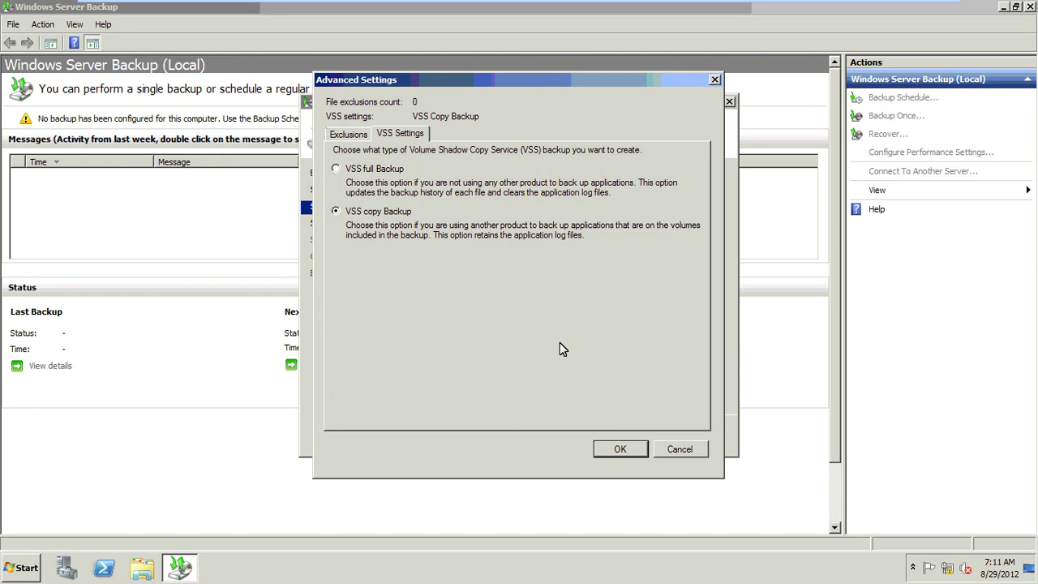
{"action": "left_click", "coordinate": [614, 452]}
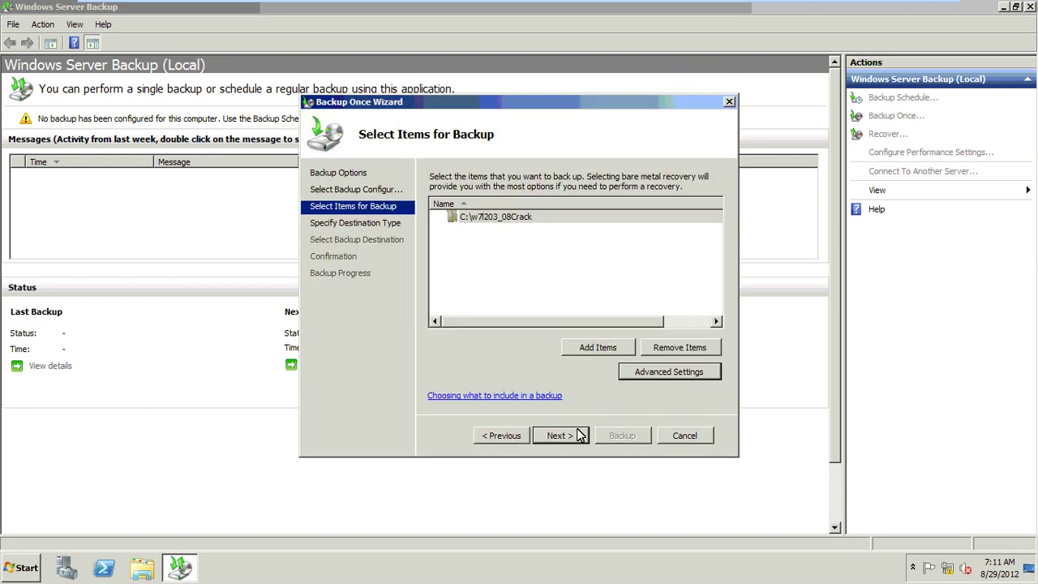
Choose local drives as the backup storage type and check which volumes are offered as the backup destination
{"action": "left_click", "coordinate": [579, 436]}
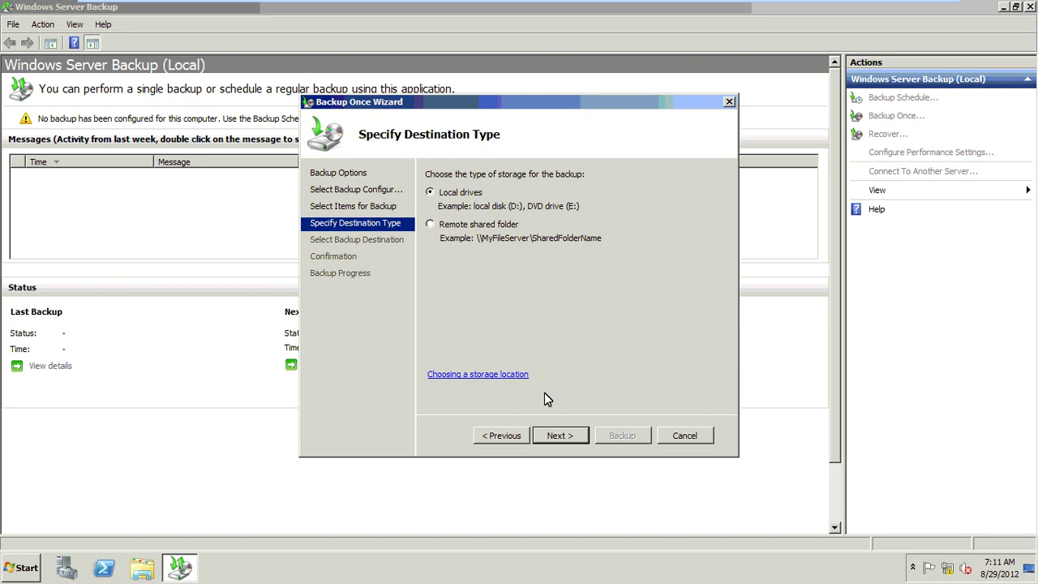
{"action": "left_click", "coordinate": [561, 435]}
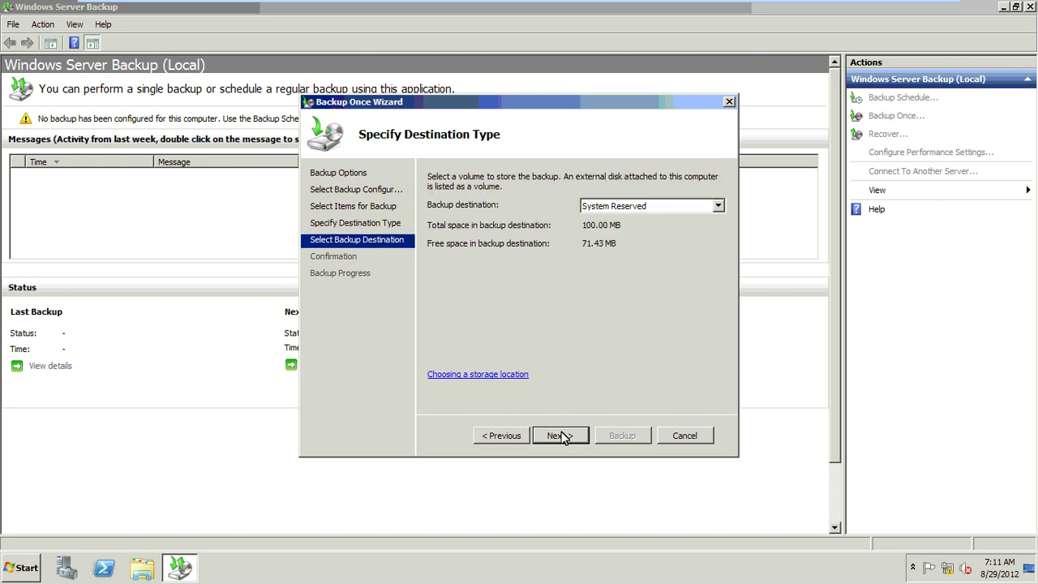
{"action": "left_click", "coordinate": [672, 207]}
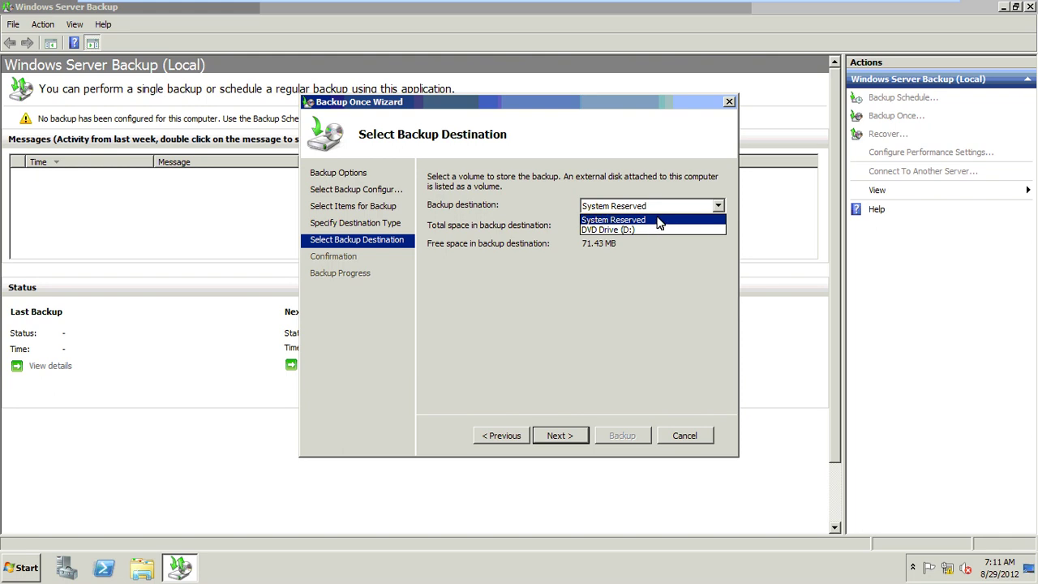
{"action": "key", "text": "Down"}
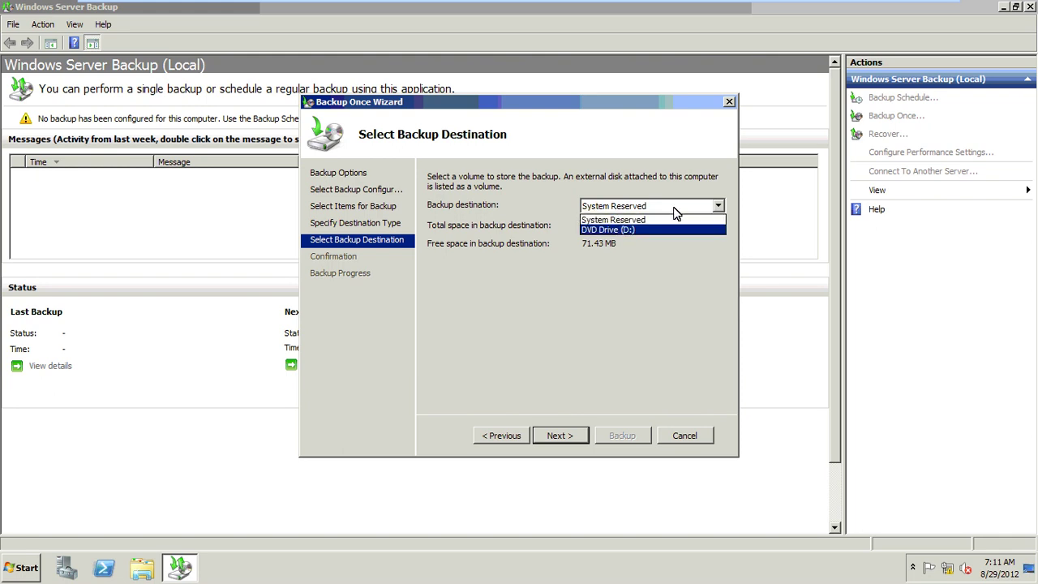
{"action": "left_click", "coordinate": [556, 289]}
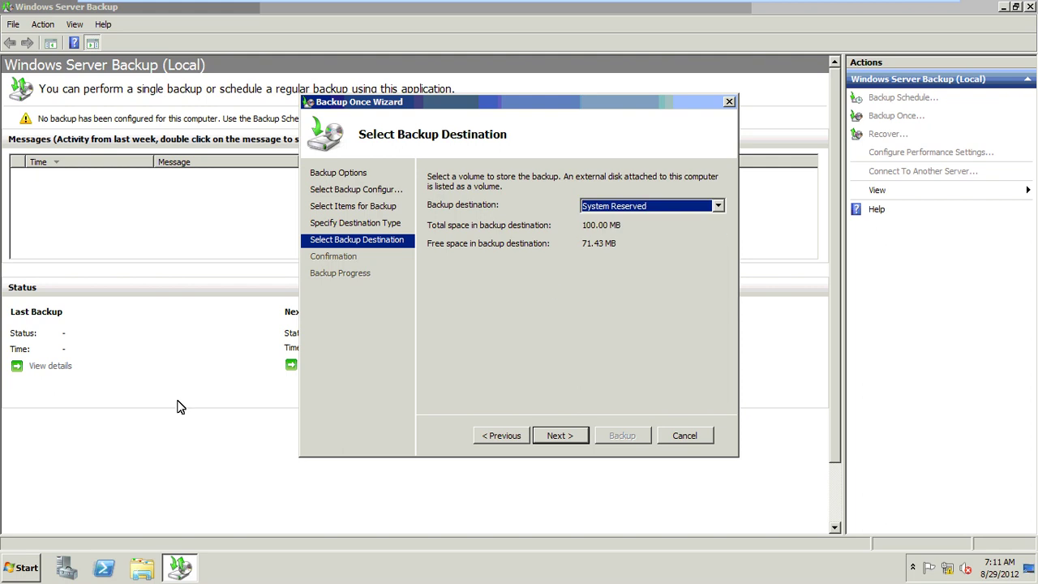
Open Disk Management by running diskmgmt.msc and maximize its window
{"action": "left_click", "coordinate": [26, 568]}
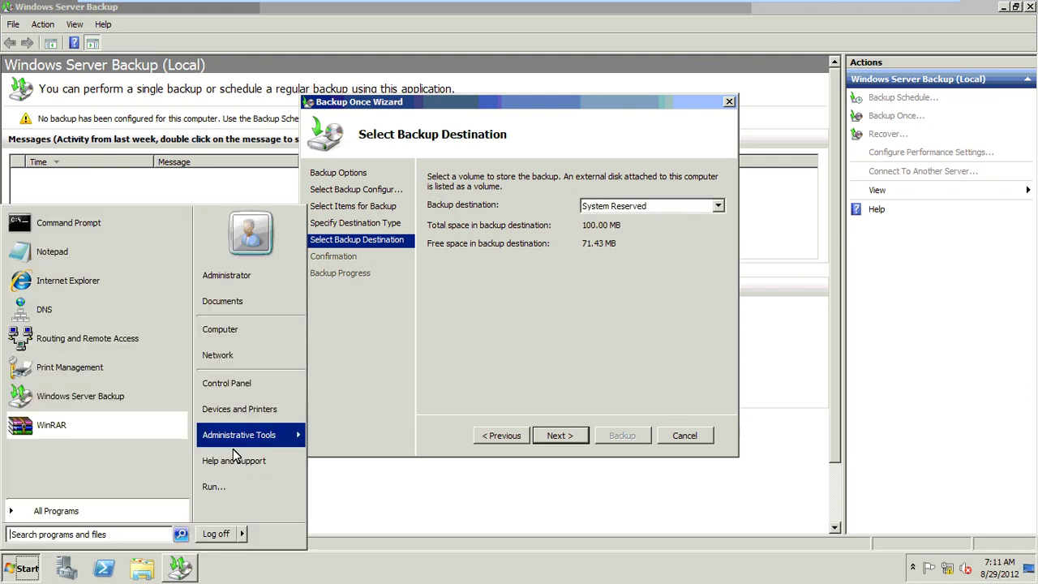
{"action": "mouse_move", "coordinate": [234, 448]}
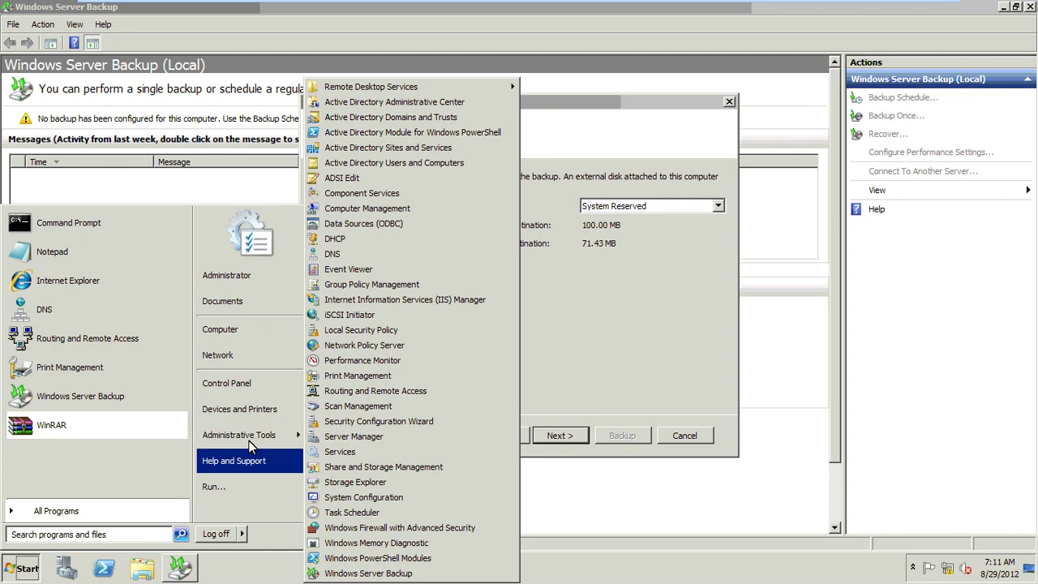
{"action": "left_click", "coordinate": [233, 479]}
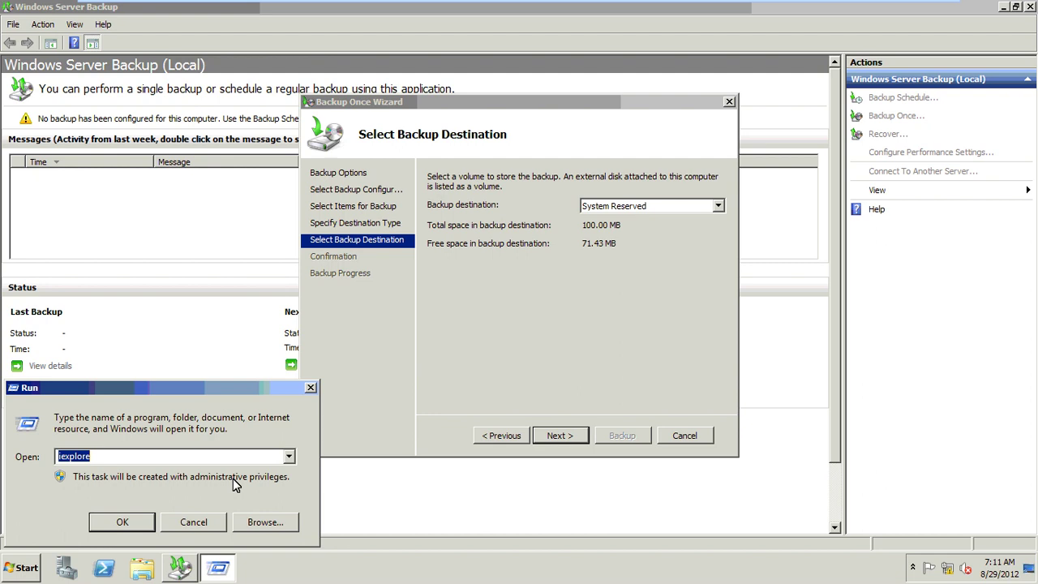
{"action": "type", "text": "diskmgmgt.msc"}
{"action": "key", "text": "Return"}
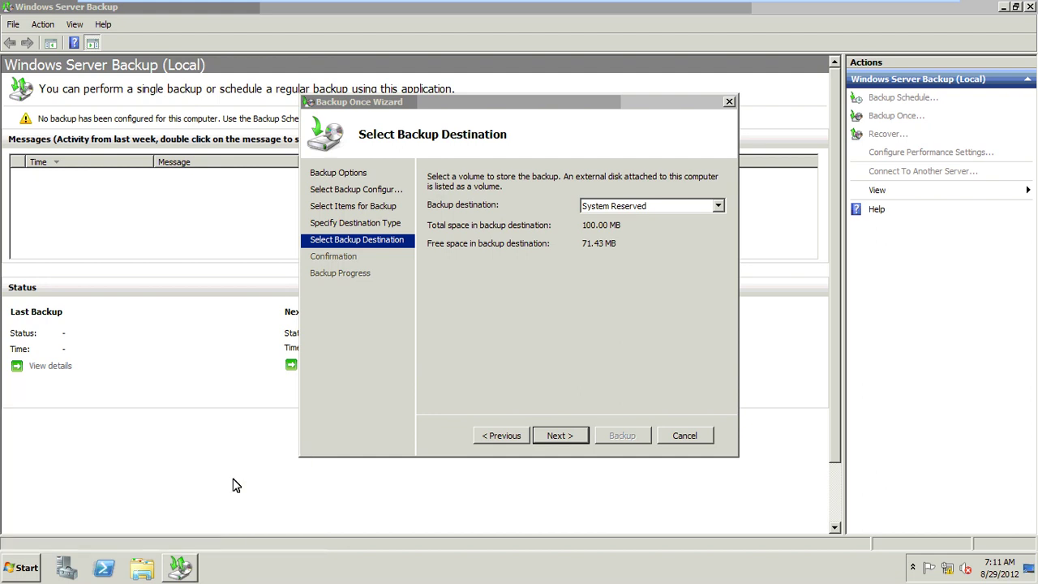
{"action": "key", "text": "Return"}
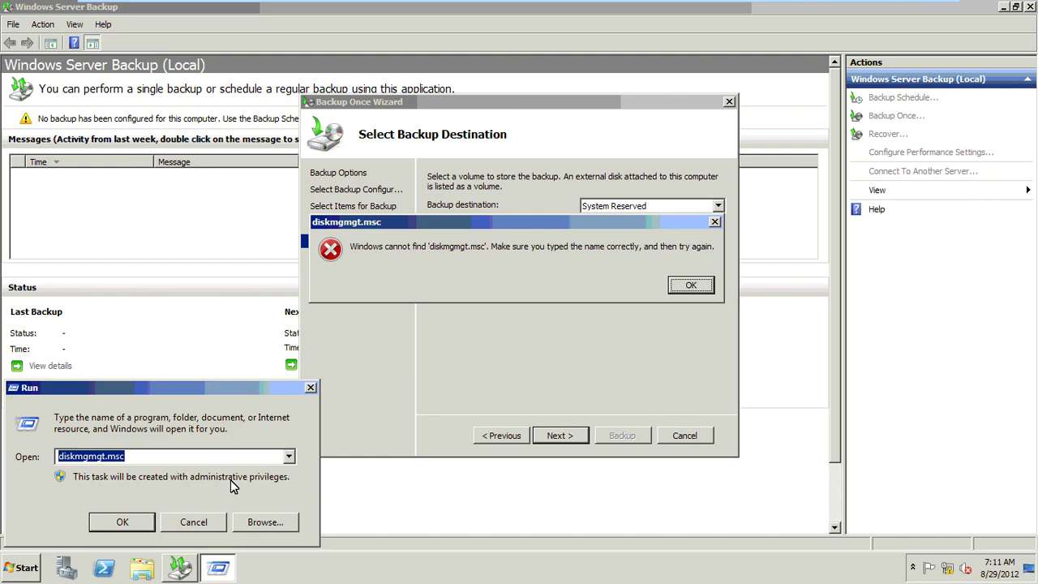
{"action": "type", "text": "di"}
{"action": "type", "text": "mgmt."}
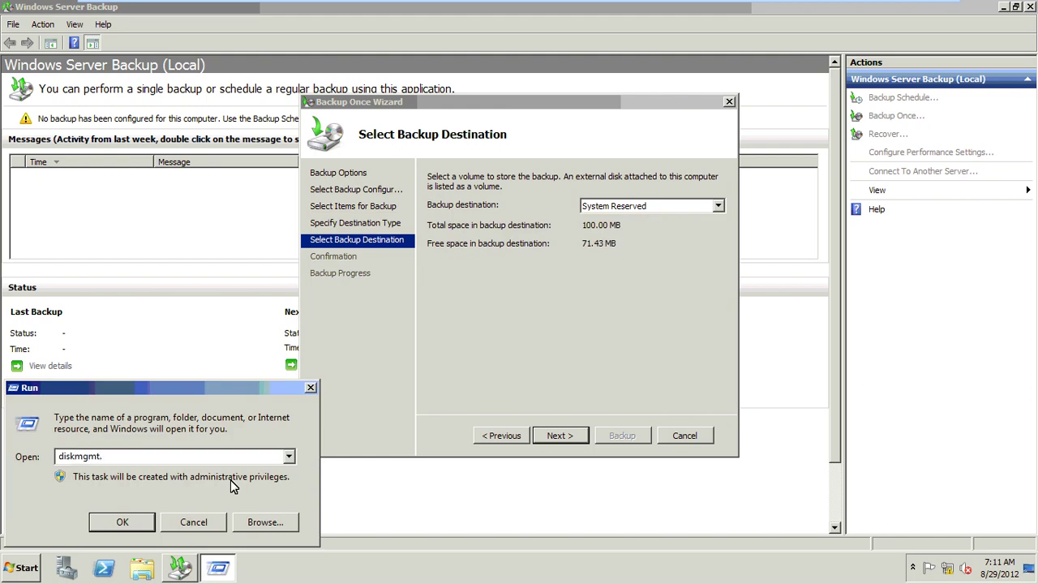
{"action": "type", "text": "msc"}
{"action": "key", "text": "Return"}
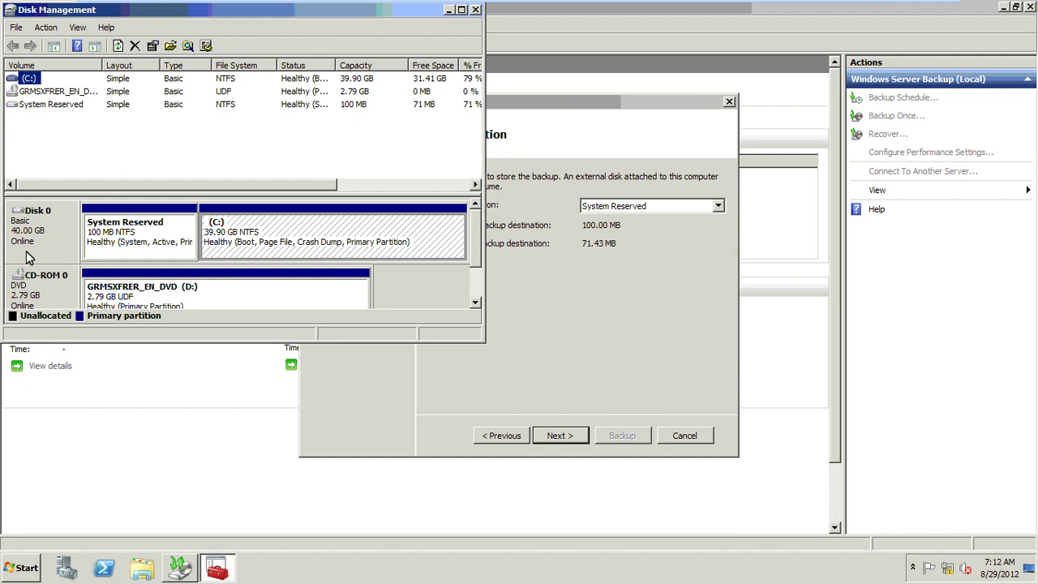
{"action": "key", "text": "super+Up"}
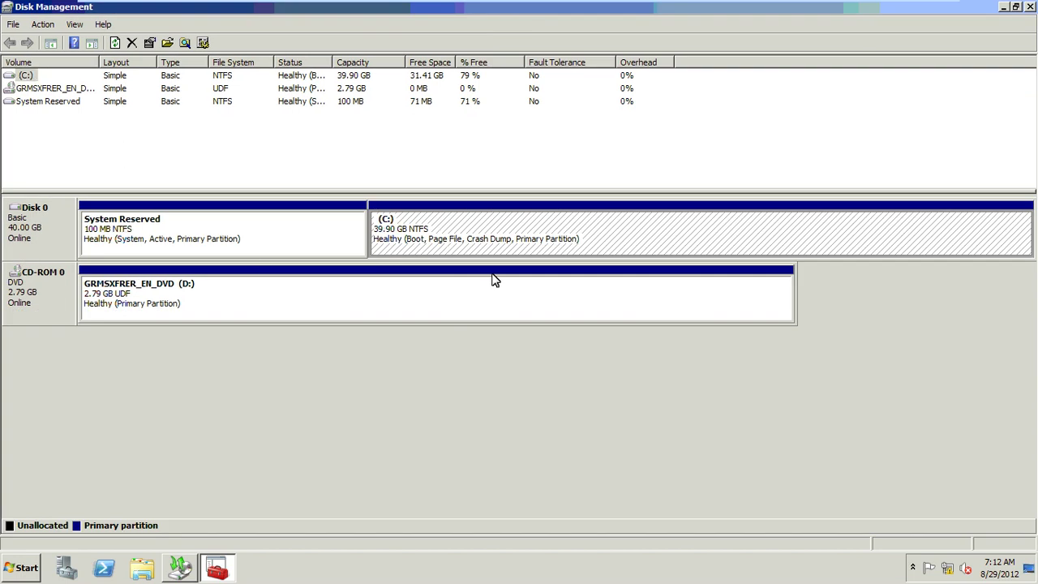
Shrink the C: volume on Disk 0 by 10000 MB
{"action": "right_click", "coordinate": [445, 229]}
{"action": "left_click", "coordinate": [508, 326]}
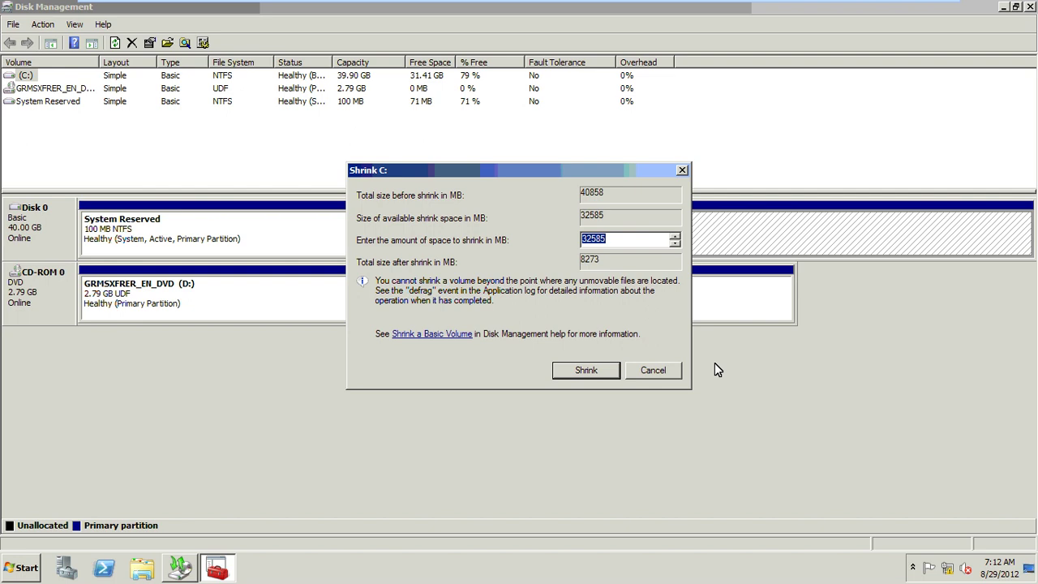
{"action": "type", "text": "10000"}
{"action": "left_click", "coordinate": [586, 370]}
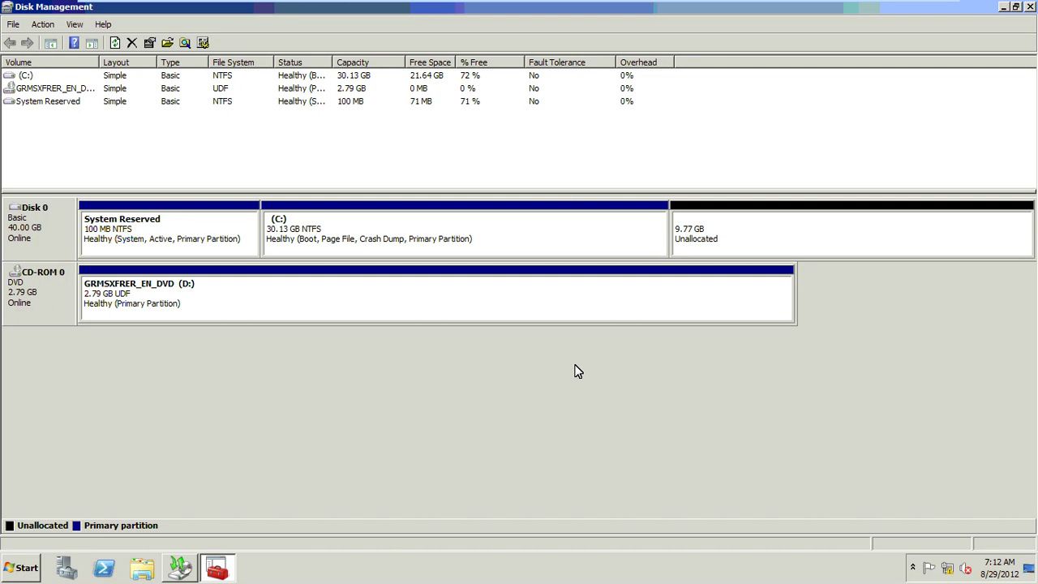
Create a 9999 MB simple volume in the unallocated space of Disk 0 using the wizard's default settings, and dismiss the extra format request
{"action": "right_click", "coordinate": [720, 225]}
{"action": "left_click", "coordinate": [749, 230]}
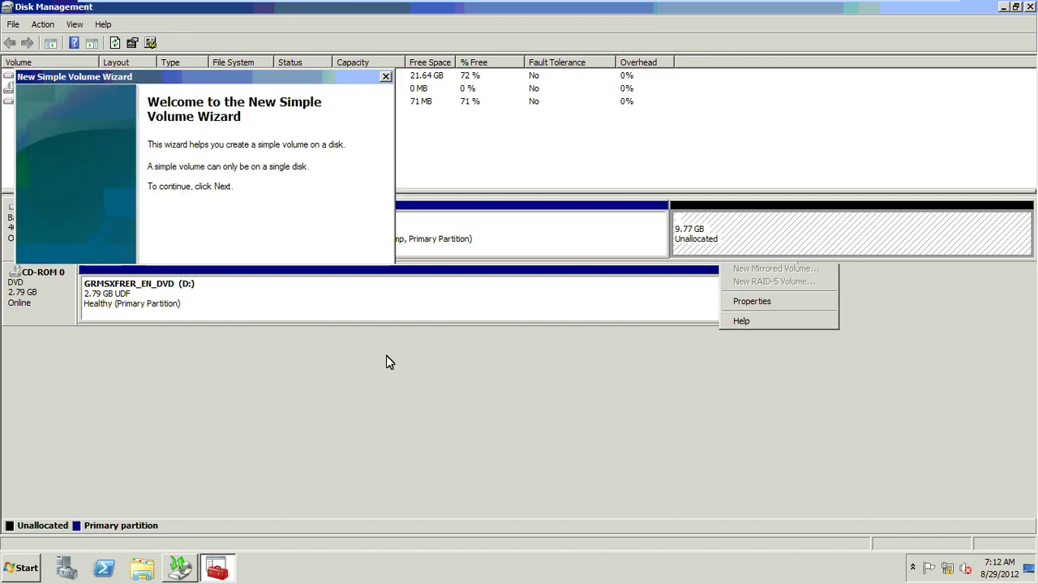
{"action": "left_click", "coordinate": [293, 341]}
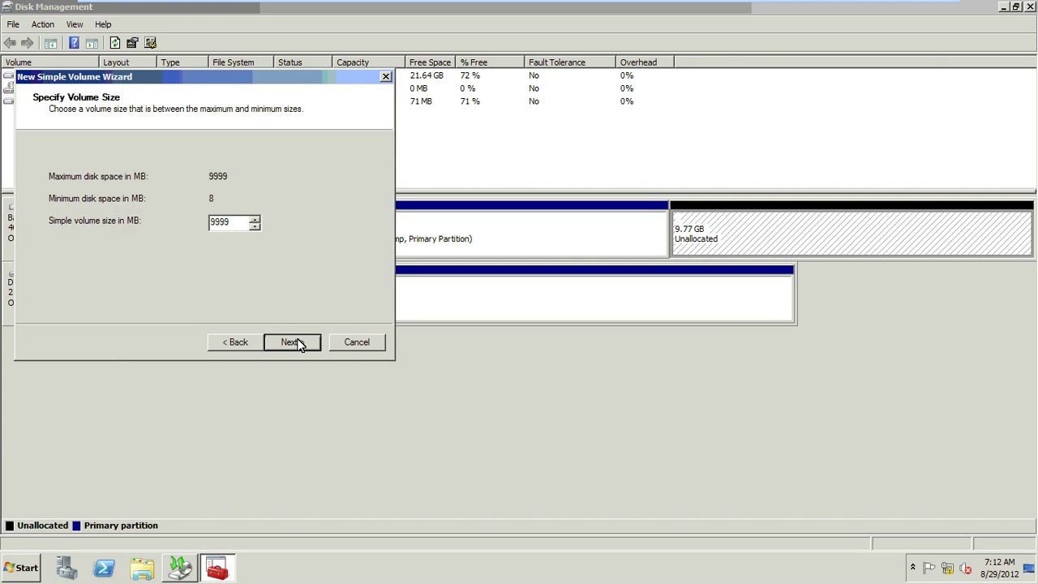
{"action": "left_click", "coordinate": [296, 342]}
{"action": "left_click", "coordinate": [297, 343]}
{"action": "left_click", "coordinate": [297, 342]}
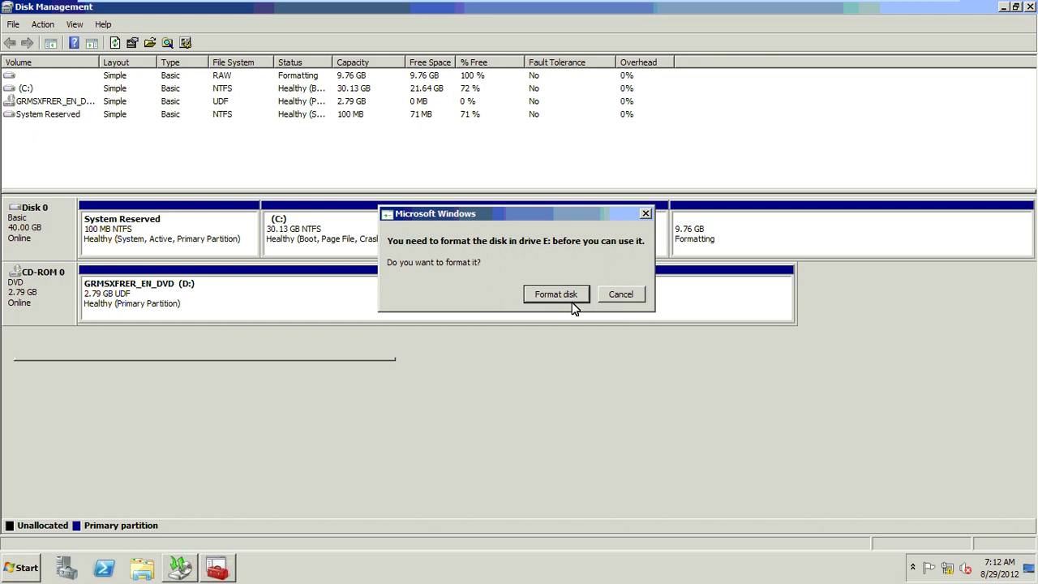
{"action": "left_click", "coordinate": [621, 295]}
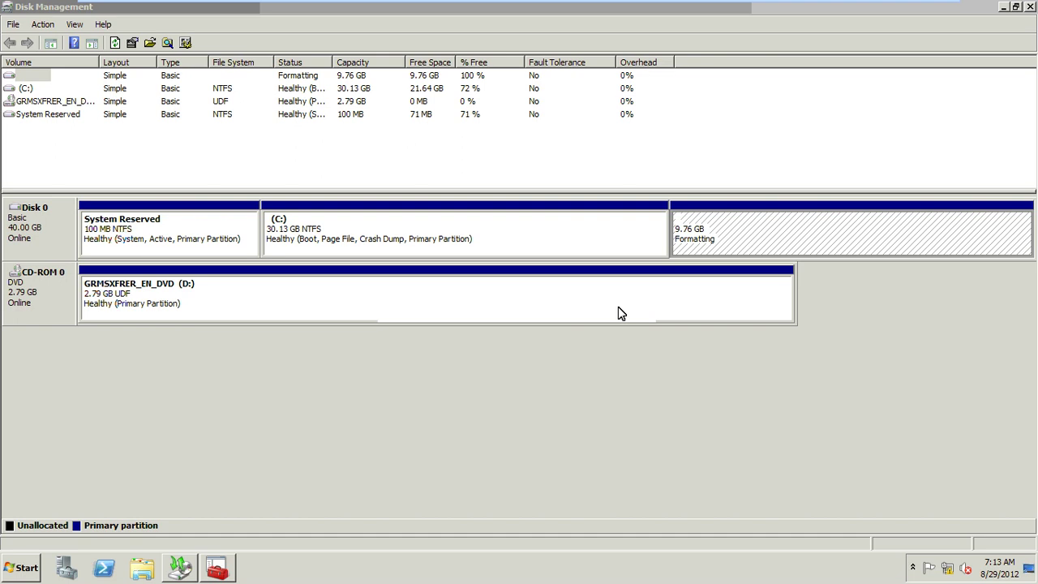
{"action": "left_click", "coordinate": [718, 208]}
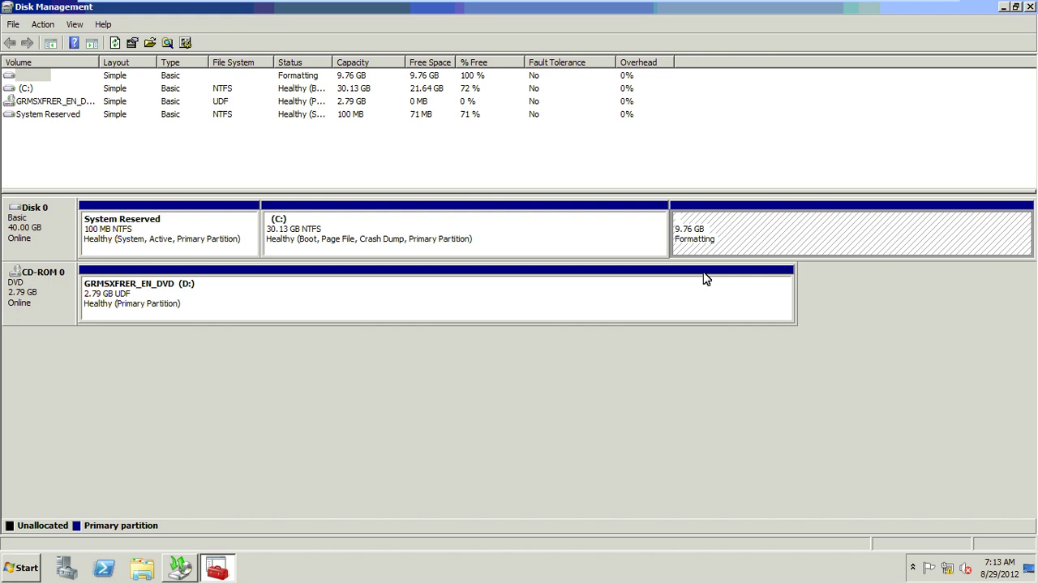
{"action": "left_click", "coordinate": [651, 272]}
{"action": "left_click", "coordinate": [645, 243]}
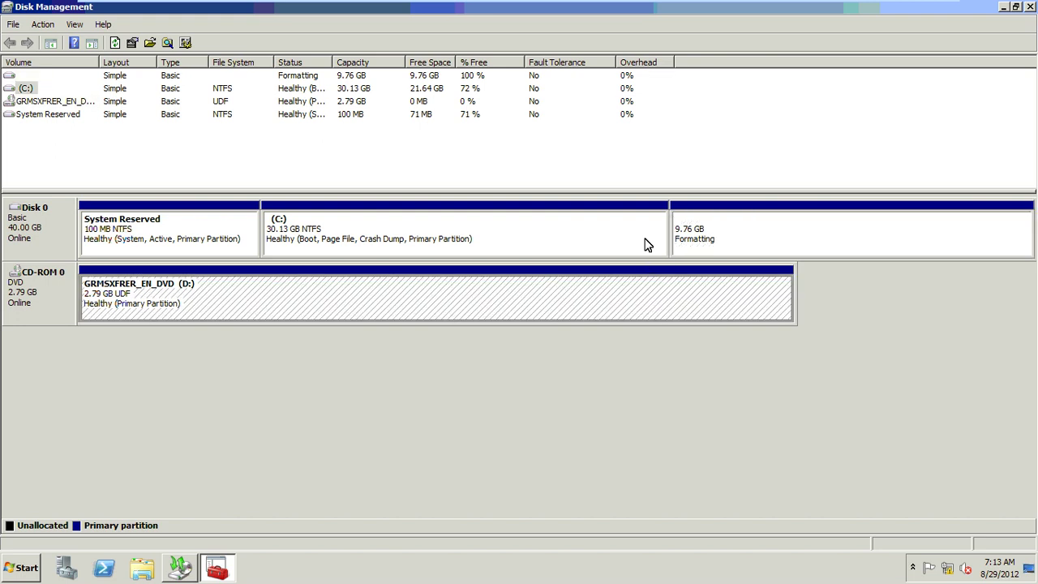
{"action": "left_click", "coordinate": [704, 248]}
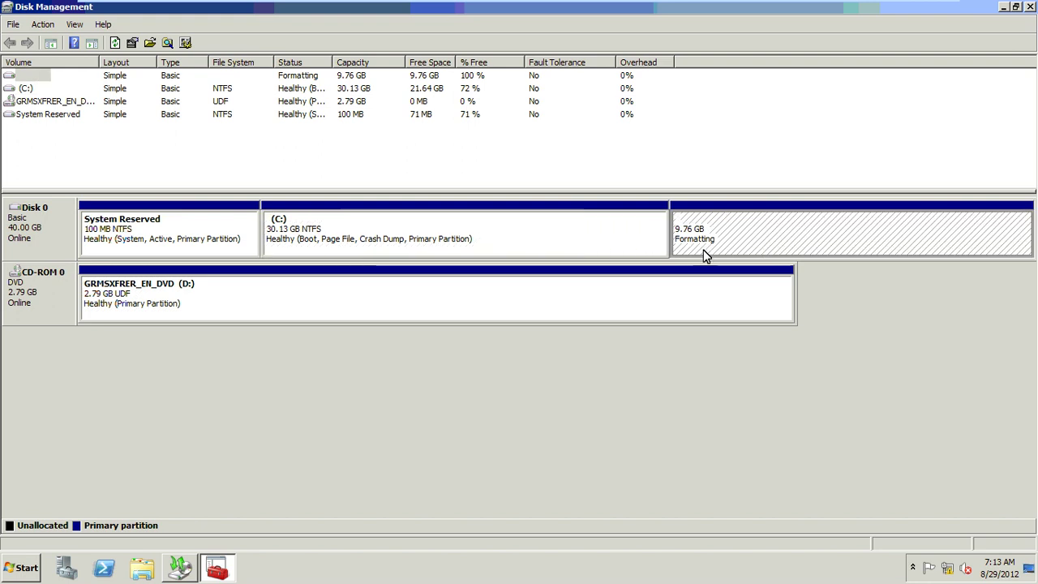
{"action": "left_click", "coordinate": [683, 294]}
{"action": "left_click", "coordinate": [600, 236]}
{"action": "left_click", "coordinate": [752, 235]}
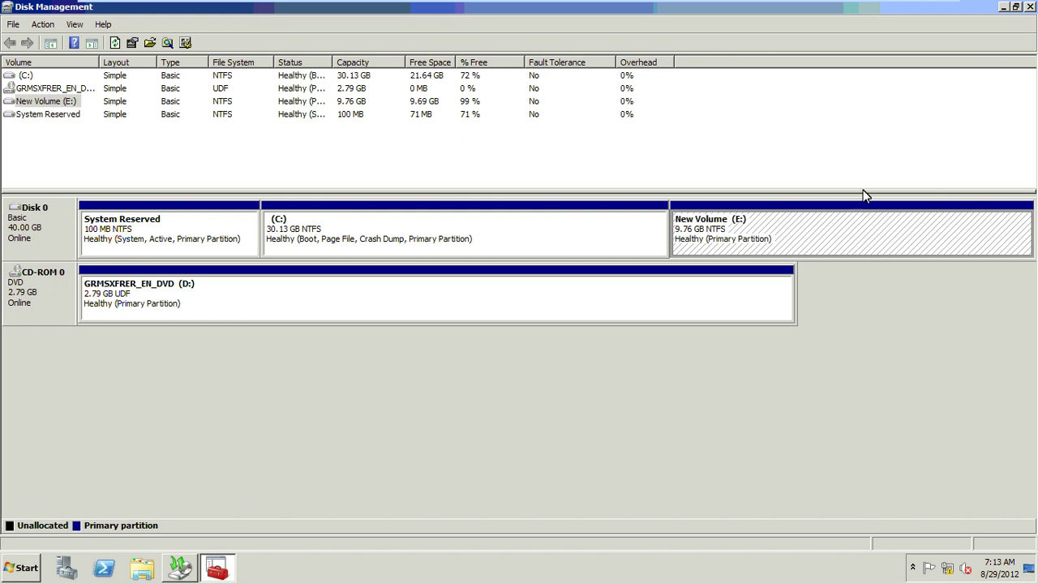
Close Disk Management and cancel the open Backup Once Wizard after rechecking its destination volumes
{"action": "left_click", "coordinate": [1030, 6]}
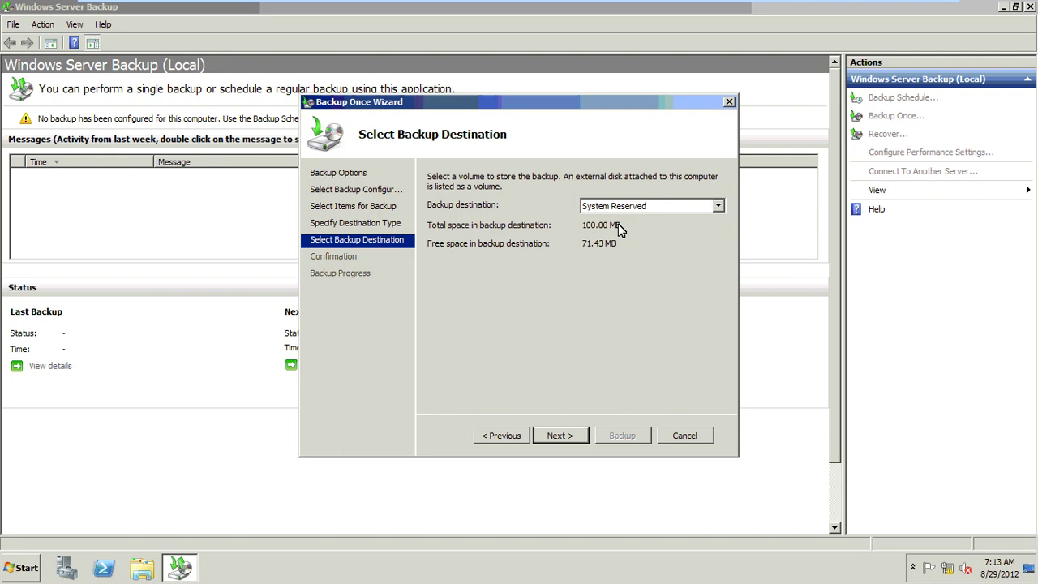
{"action": "left_click", "coordinate": [618, 207]}
{"action": "left_click", "coordinate": [680, 423]}
{"action": "left_click", "coordinate": [685, 435]}
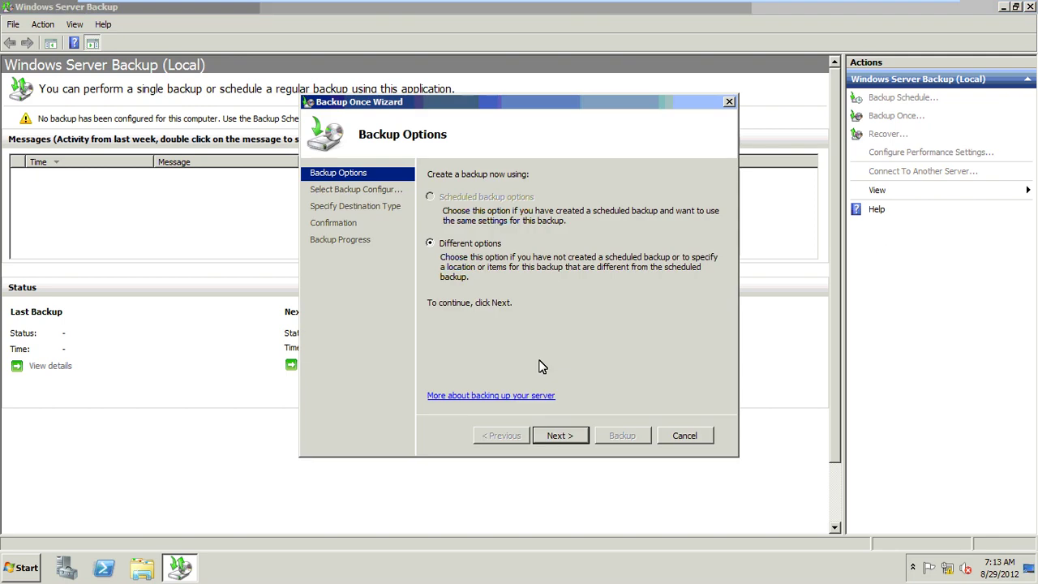
Start a new one-time backup with different options and the Custom configuration, adding the w7l203_08Crack folder from Local disk (C:)
{"action": "left_click", "coordinate": [577, 425]}
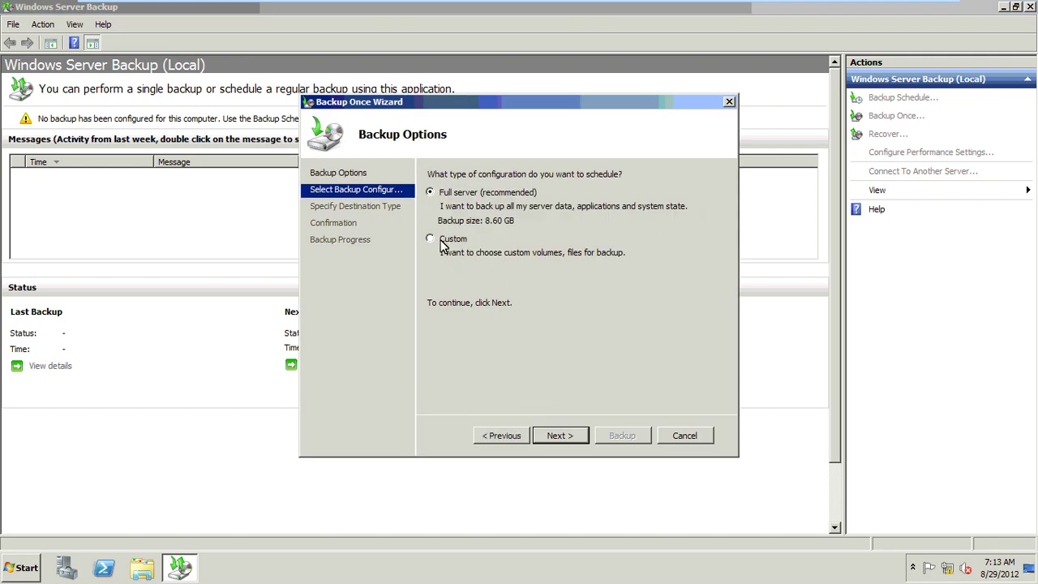
{"action": "left_click", "coordinate": [563, 435]}
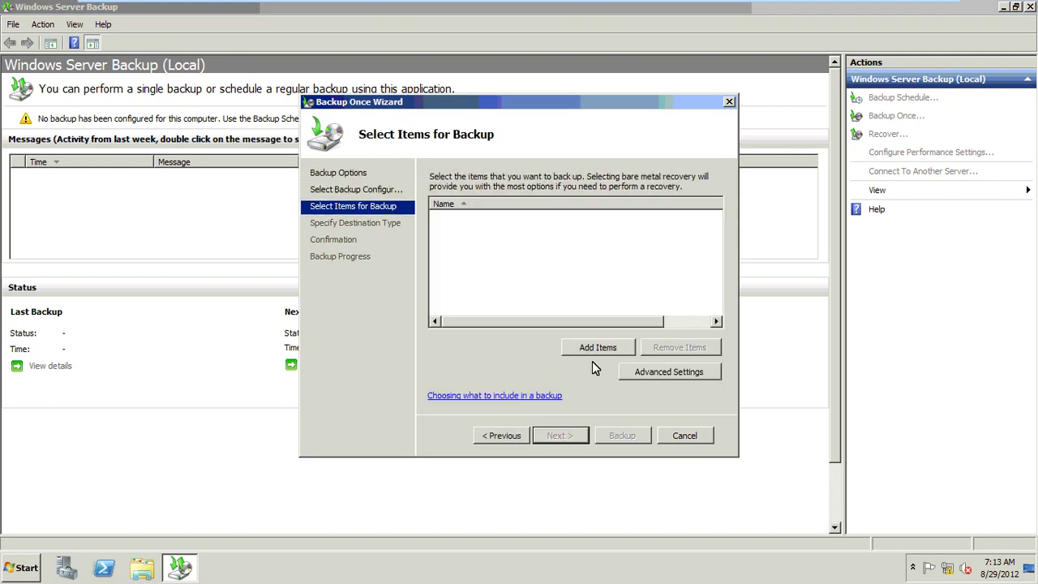
{"action": "left_click", "coordinate": [330, 220]}
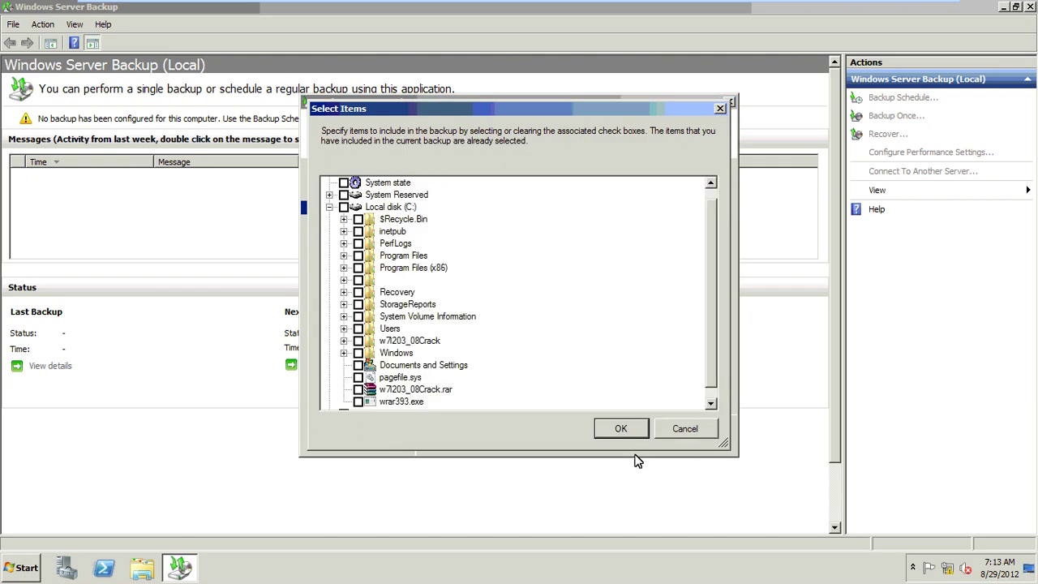
{"action": "left_click", "coordinate": [624, 428]}
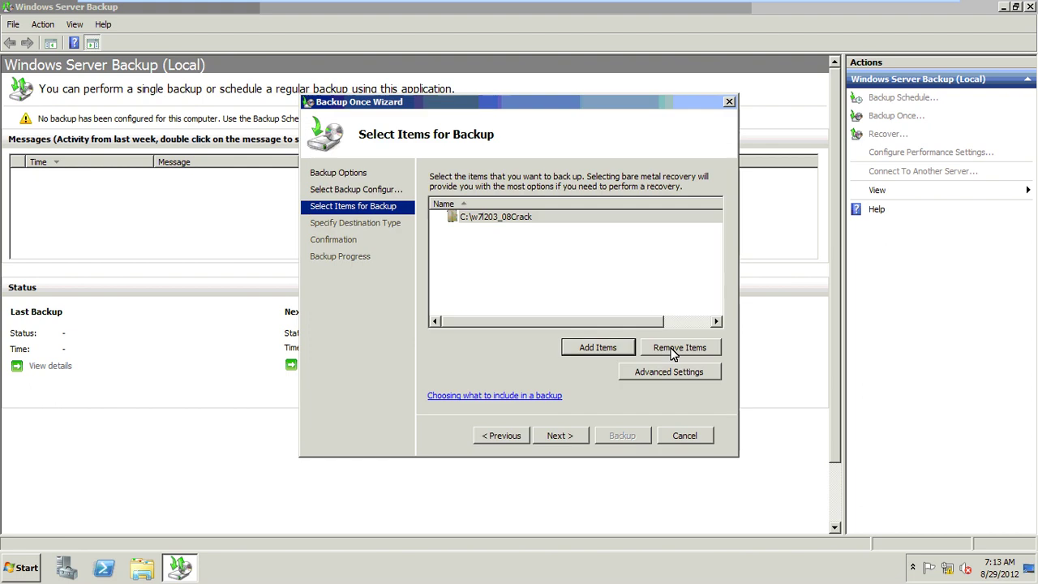
Set the VSS settings of the backup items to VSS full Backup in the advanced settings
{"action": "left_click", "coordinate": [684, 373]}
{"action": "left_click", "coordinate": [408, 134]}
{"action": "left_click", "coordinate": [381, 168]}
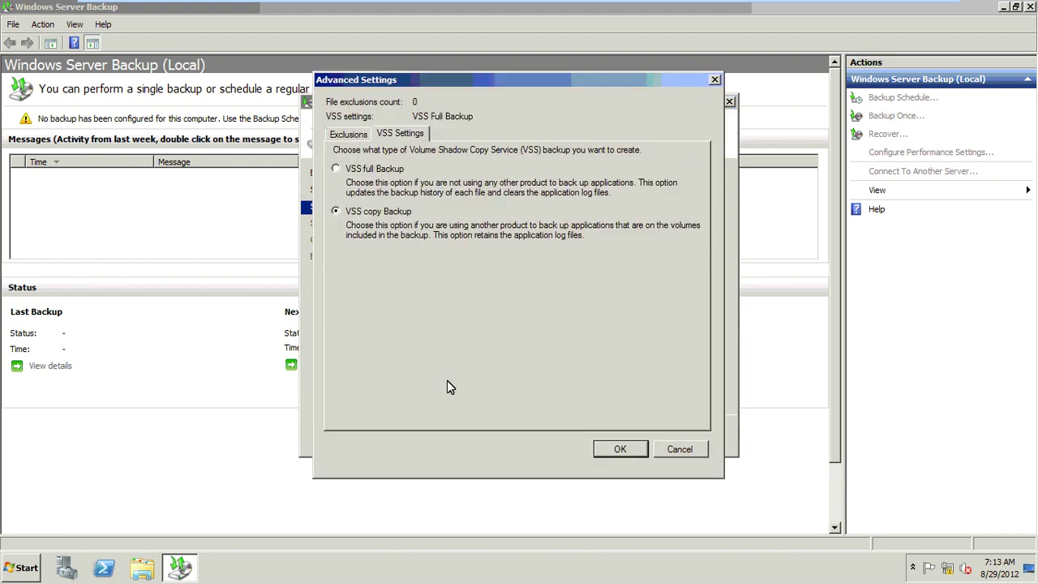
{"action": "left_click", "coordinate": [621, 450]}
Run the backup to local drives with New Volume (E:) as the destination, and close the wizard once it completes
{"action": "left_click", "coordinate": [567, 438]}
{"action": "left_click", "coordinate": [579, 437]}
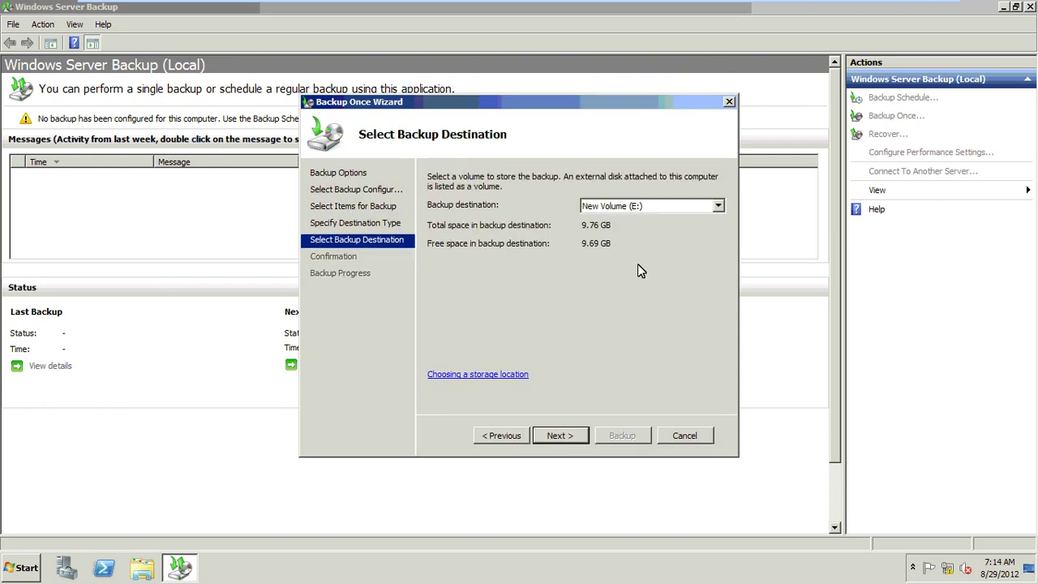
{"action": "left_click", "coordinate": [669, 206]}
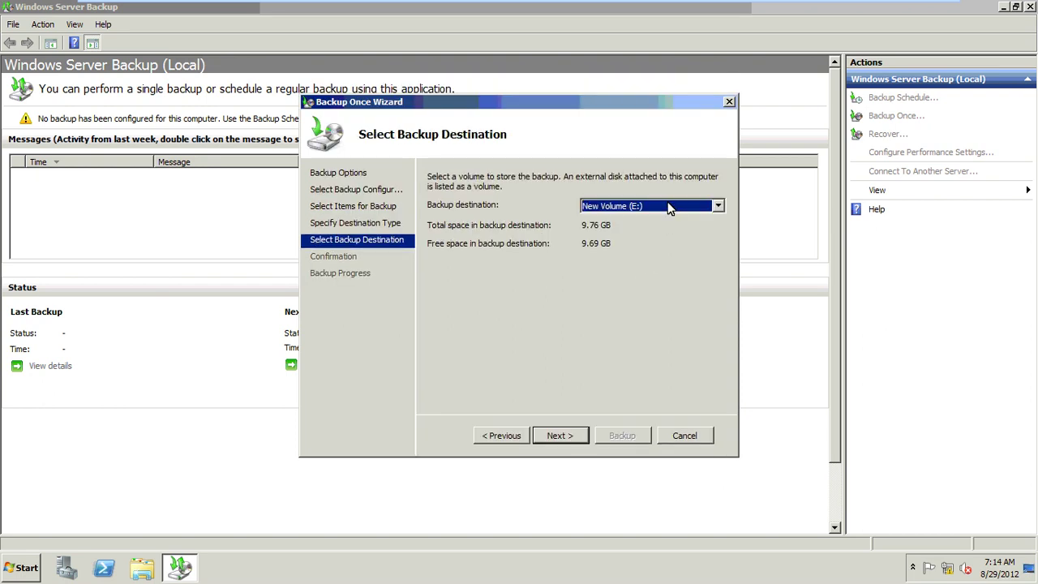
{"action": "left_click", "coordinate": [582, 436]}
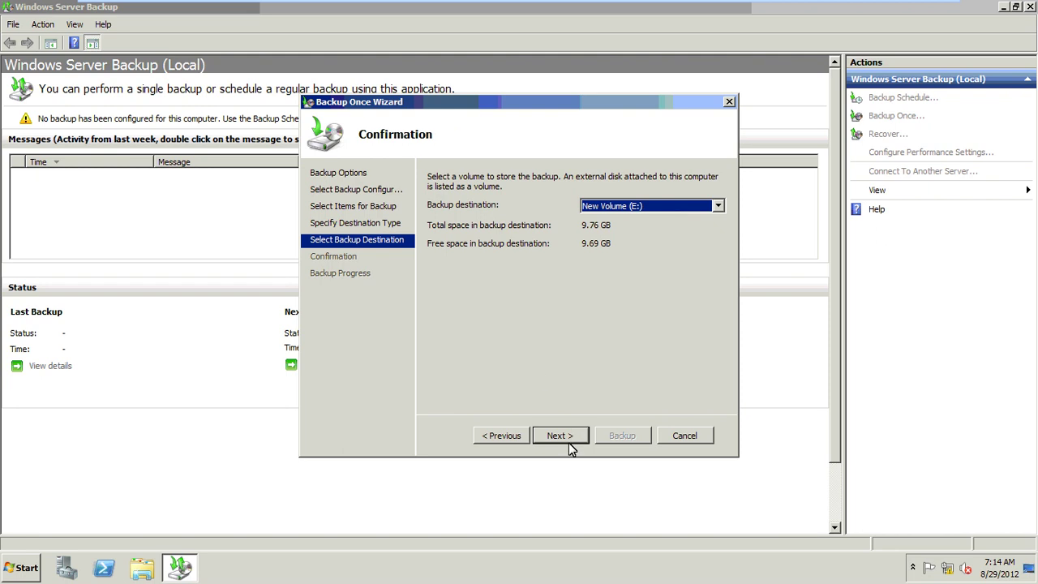
{"action": "left_click", "coordinate": [620, 436]}
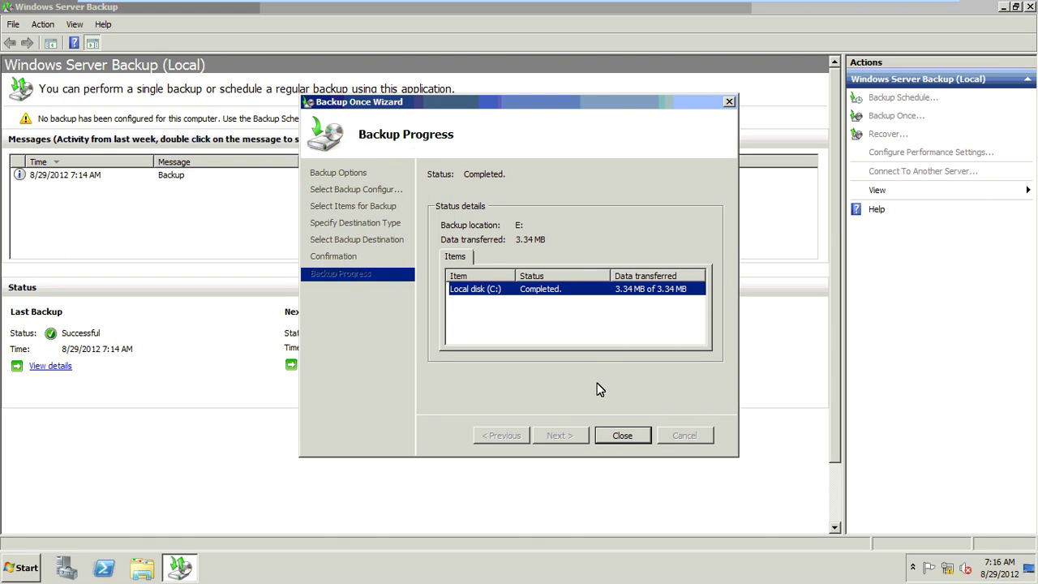
{"action": "left_click", "coordinate": [619, 438]}
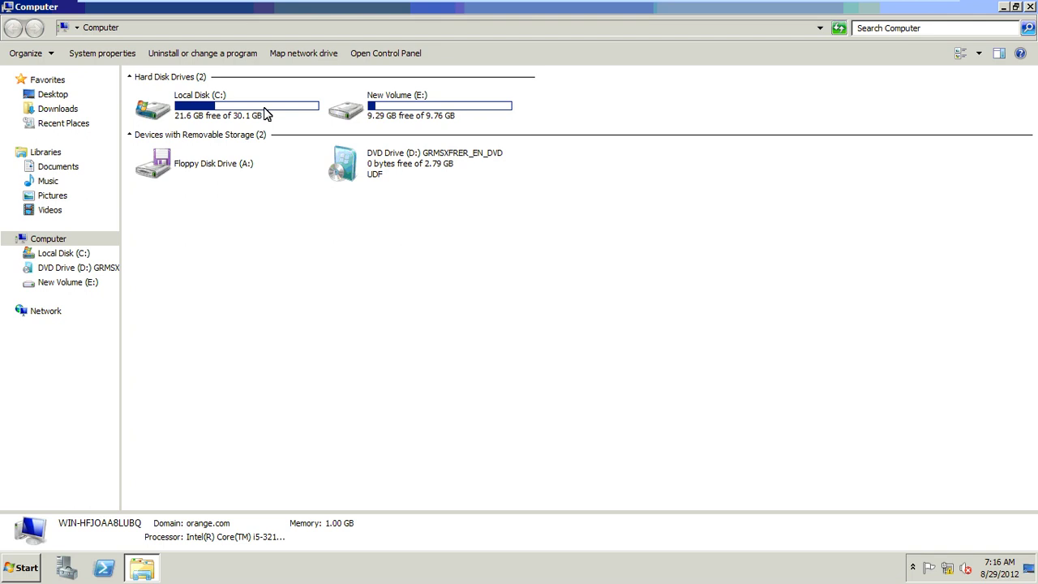
Permanently delete the w7l203_08Crack folder from Local Disk (C:) and close the Explorer window
{"action": "double_click", "coordinate": [266, 113]}
{"action": "left_click", "coordinate": [195, 199]}
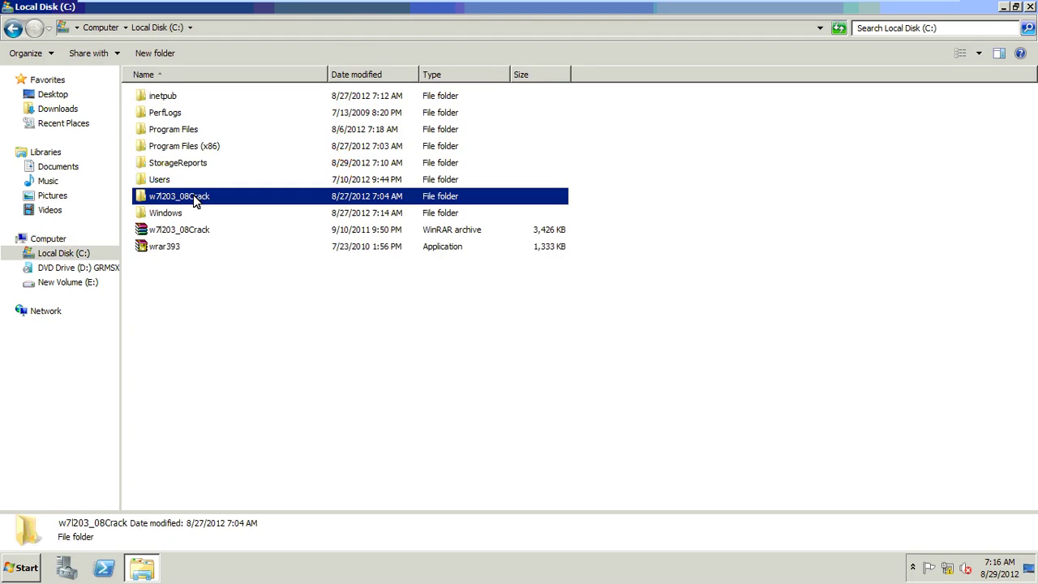
{"action": "key", "text": "shift+Delete"}
{"action": "key", "text": "Return"}
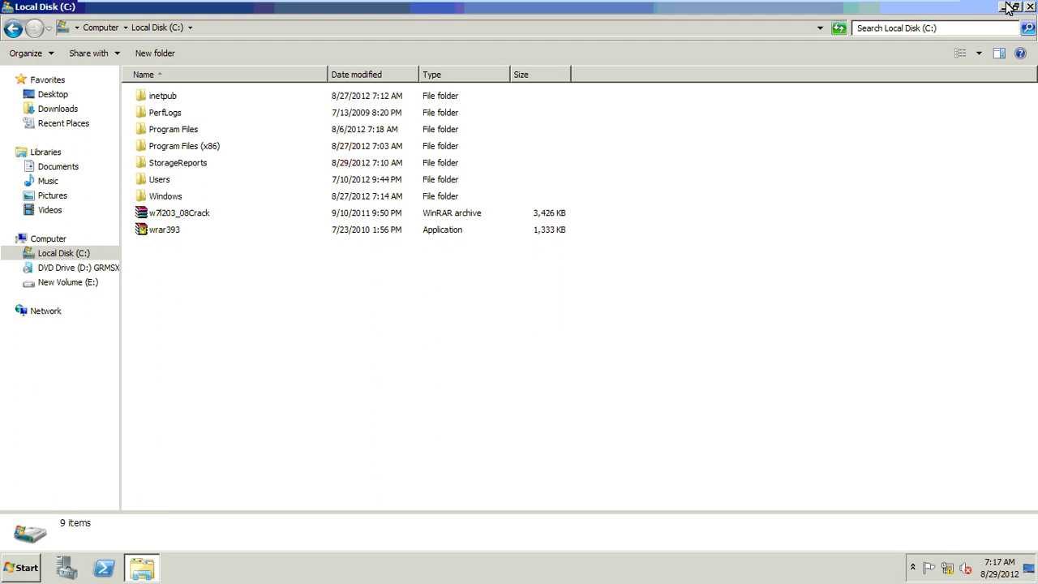
{"action": "key", "text": "alt+F4"}
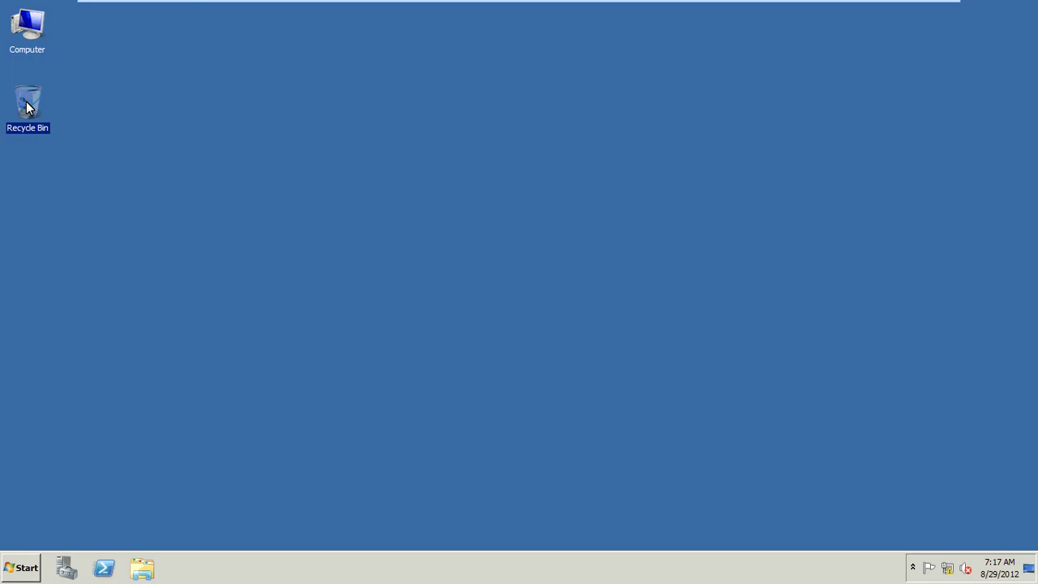
{"action": "left_click", "coordinate": [29, 29], "text": "ctrl"}
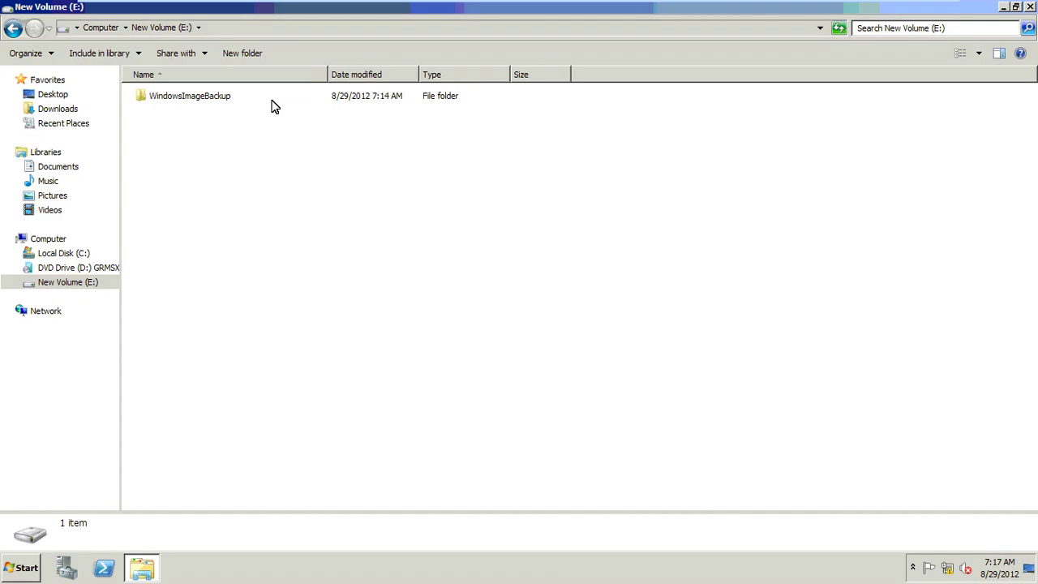
{"action": "double_click", "coordinate": [273, 102]}
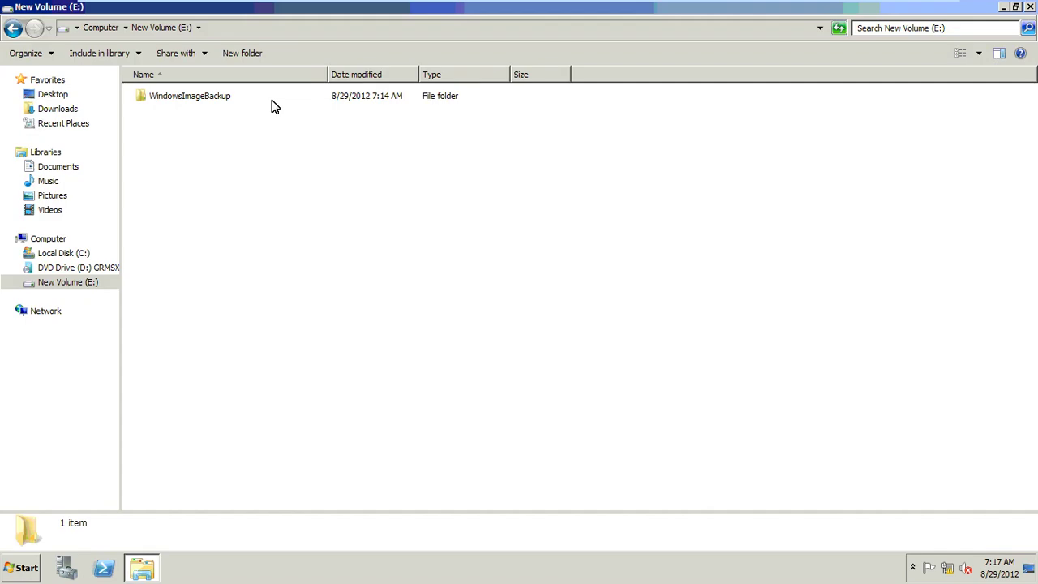
{"action": "double_click", "coordinate": [229, 99]}
{"action": "left_click", "coordinate": [223, 97]}
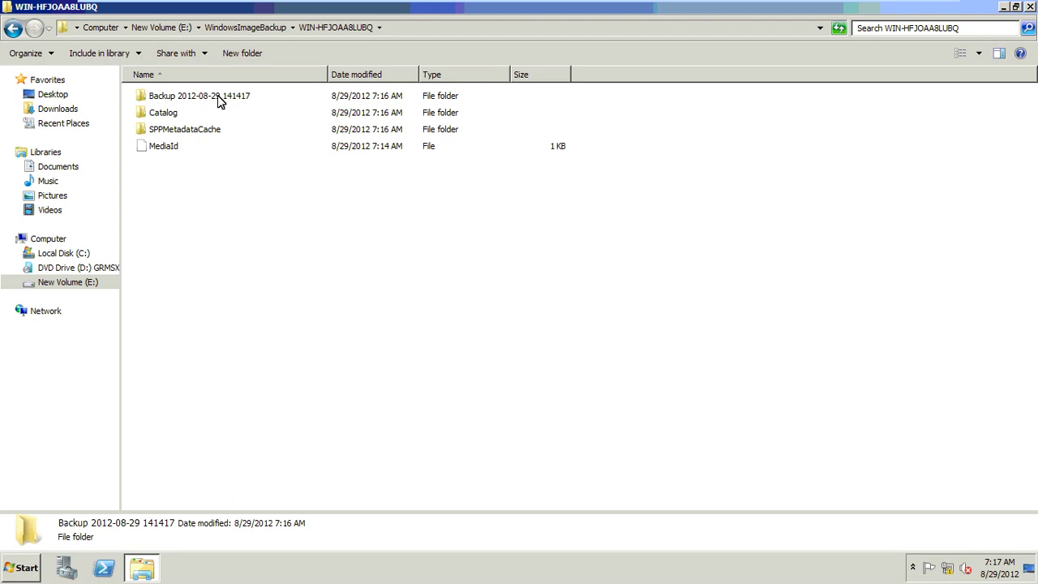
{"action": "double_click", "coordinate": [217, 99]}
{"action": "left_click", "coordinate": [227, 448]}
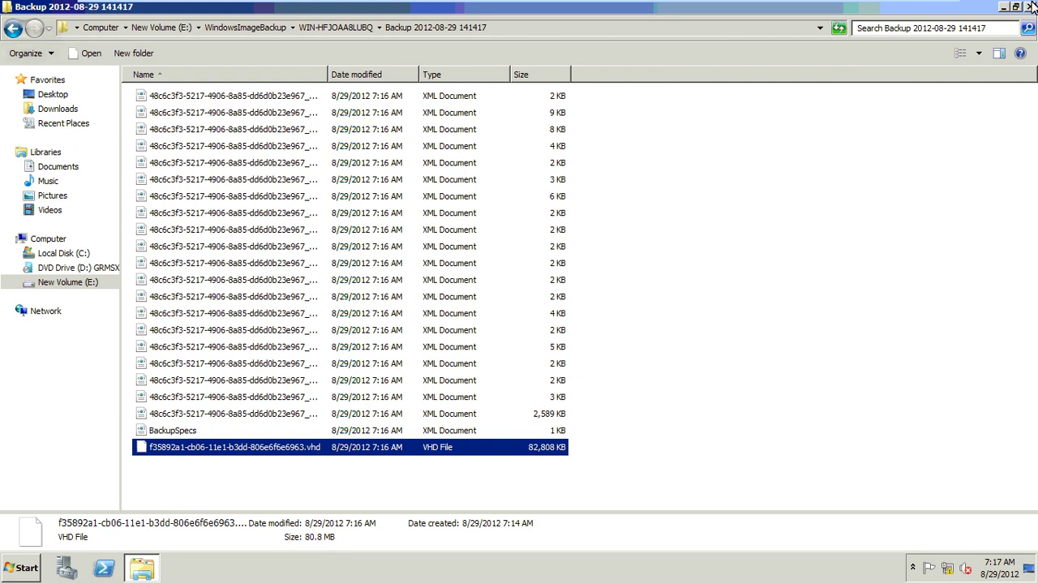
{"action": "key", "text": "alt+F4"}
{"action": "key", "text": "super+r"}
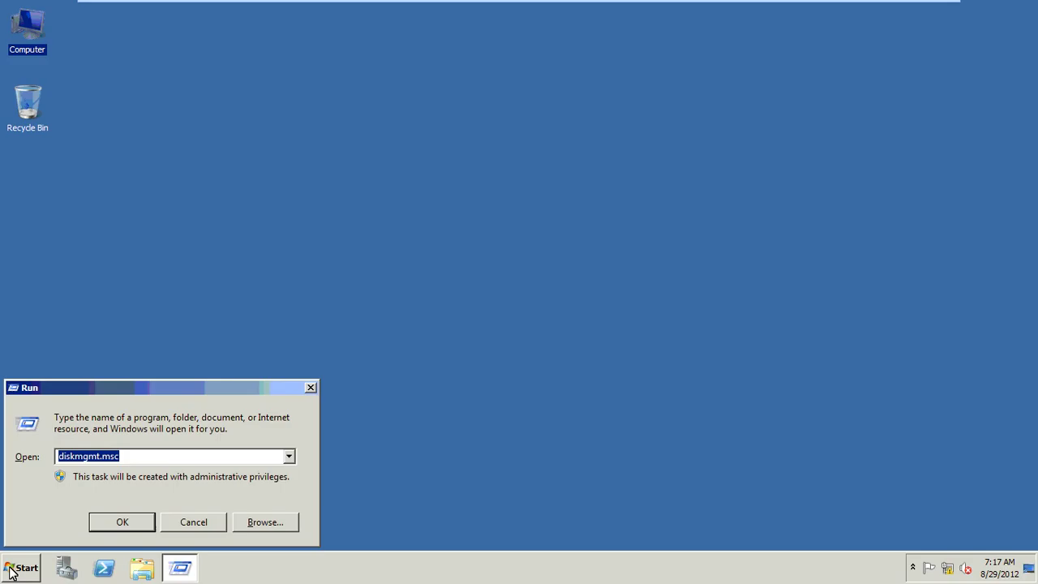
{"action": "key", "text": "Return"}
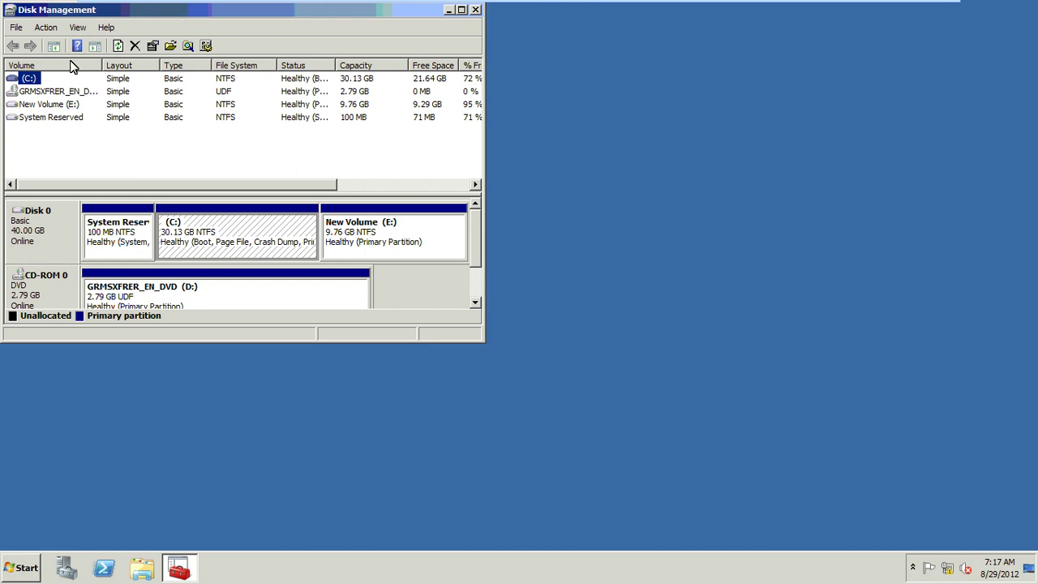
{"action": "key", "text": "super+Up"}
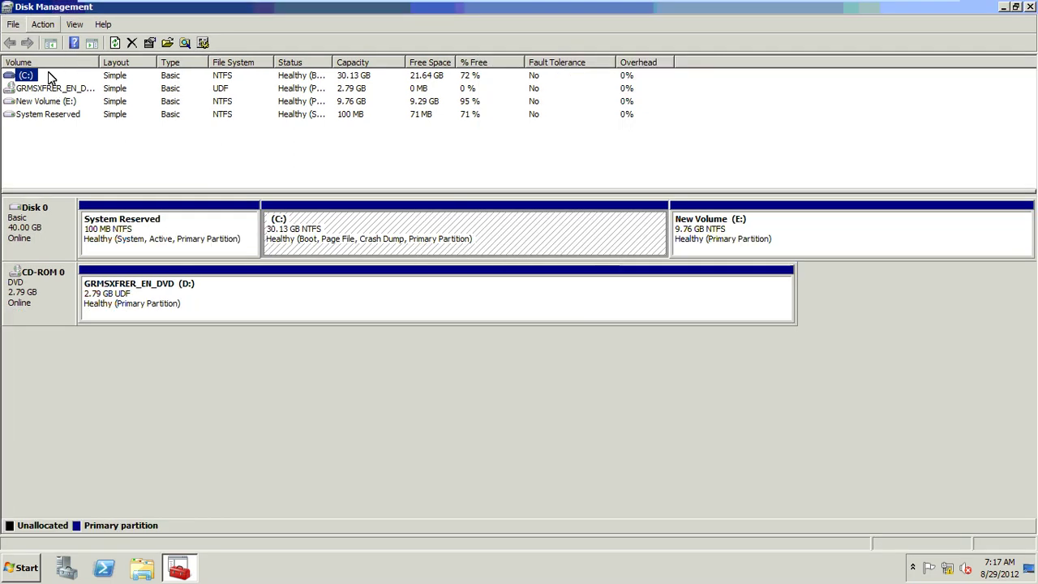
{"action": "left_click", "coordinate": [43, 24]}
{"action": "left_click", "coordinate": [61, 80]}
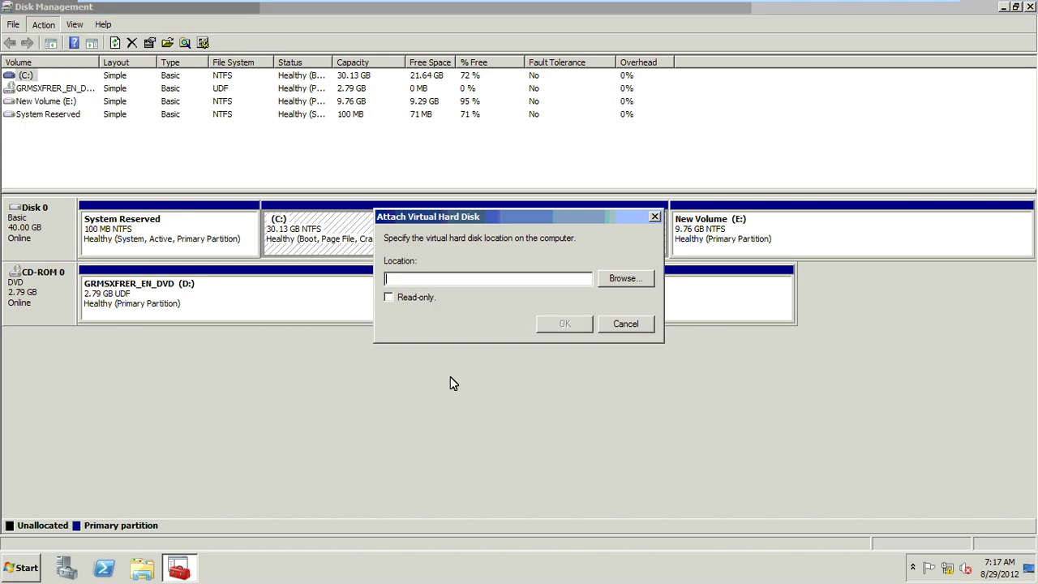
{"action": "left_click", "coordinate": [446, 454]}
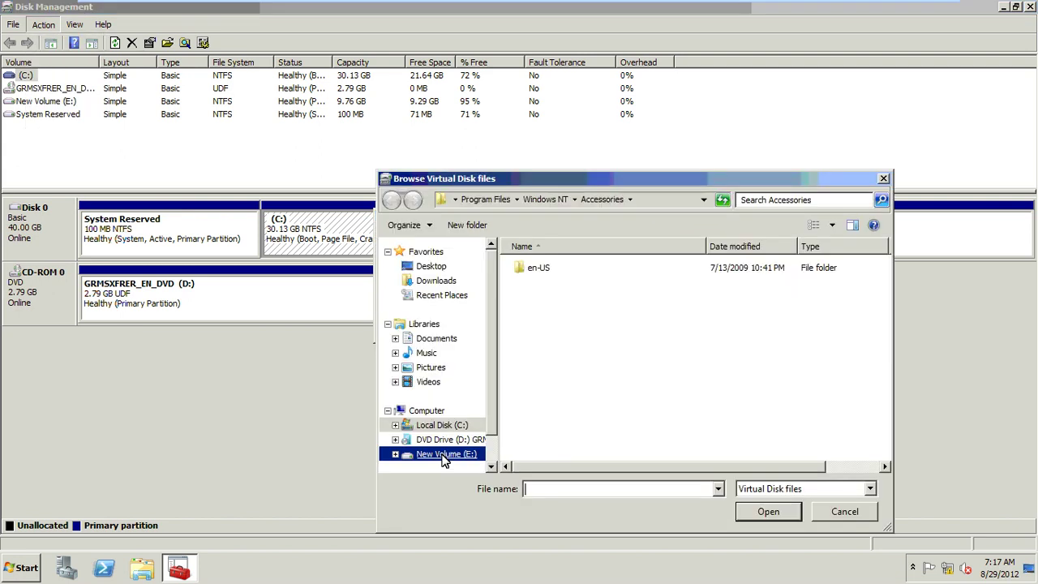
{"action": "double_click", "coordinate": [568, 267]}
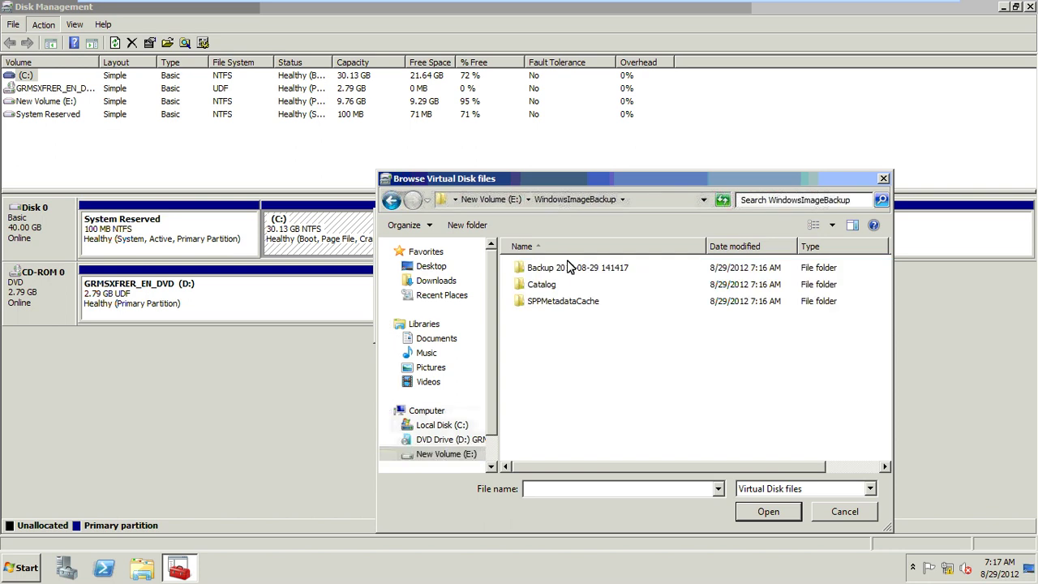
{"action": "double_click", "coordinate": [568, 267]}
{"action": "double_click", "coordinate": [559, 268]}
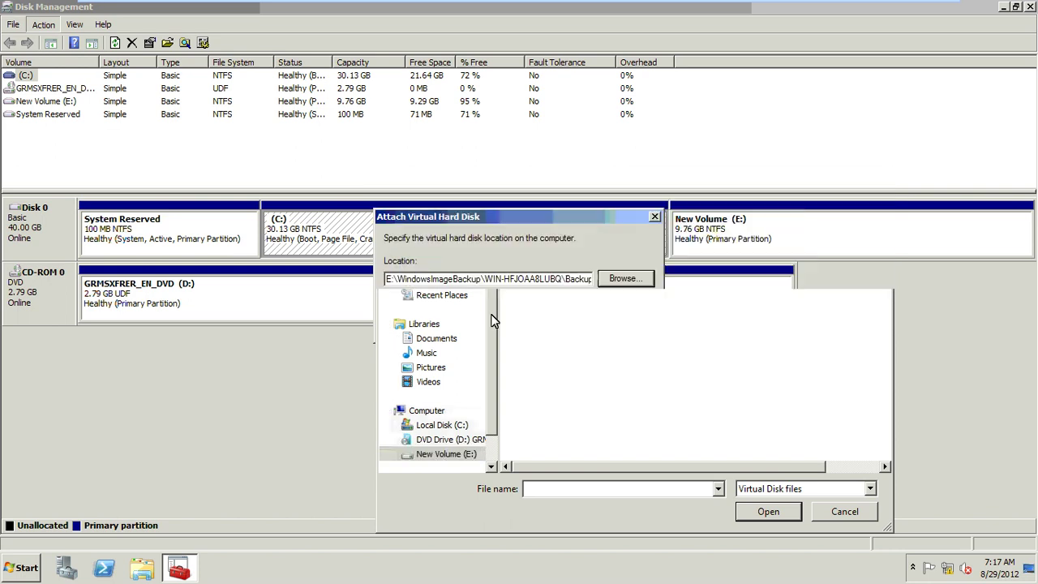
{"action": "left_click", "coordinate": [543, 330]}
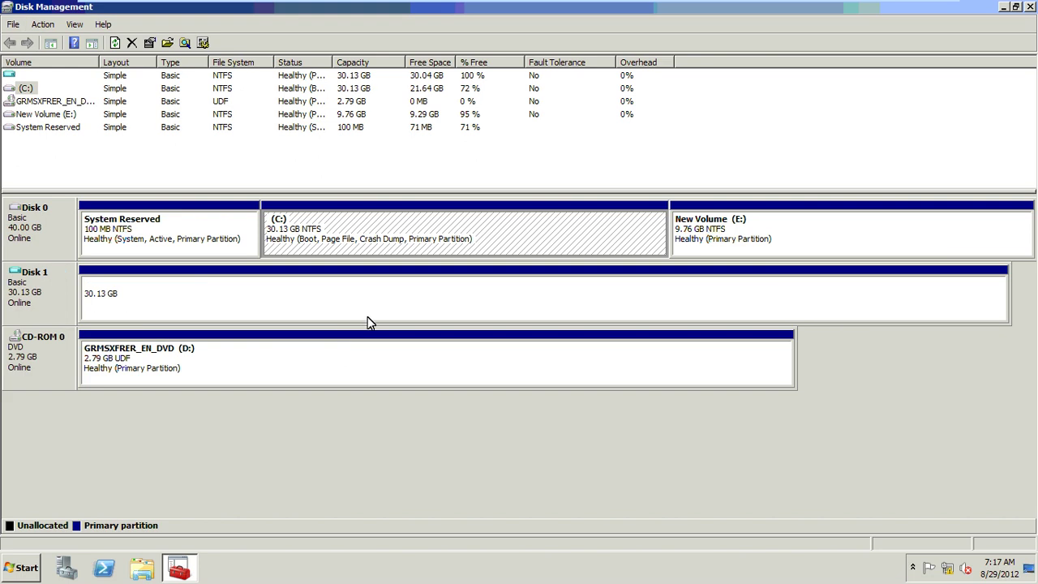
Copy the w7l203_08Crack folder from the attached disk's F: volume to Local Disk (C:), check its contents, and close Explorer
{"action": "left_click", "coordinate": [360, 304]}
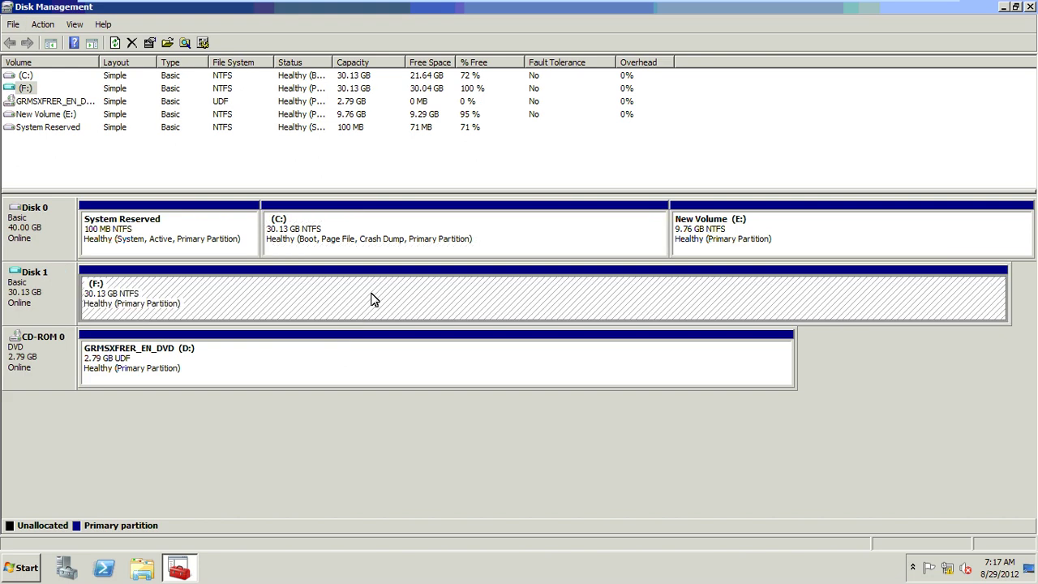
{"action": "right_click", "coordinate": [373, 297]}
{"action": "left_click", "coordinate": [396, 304]}
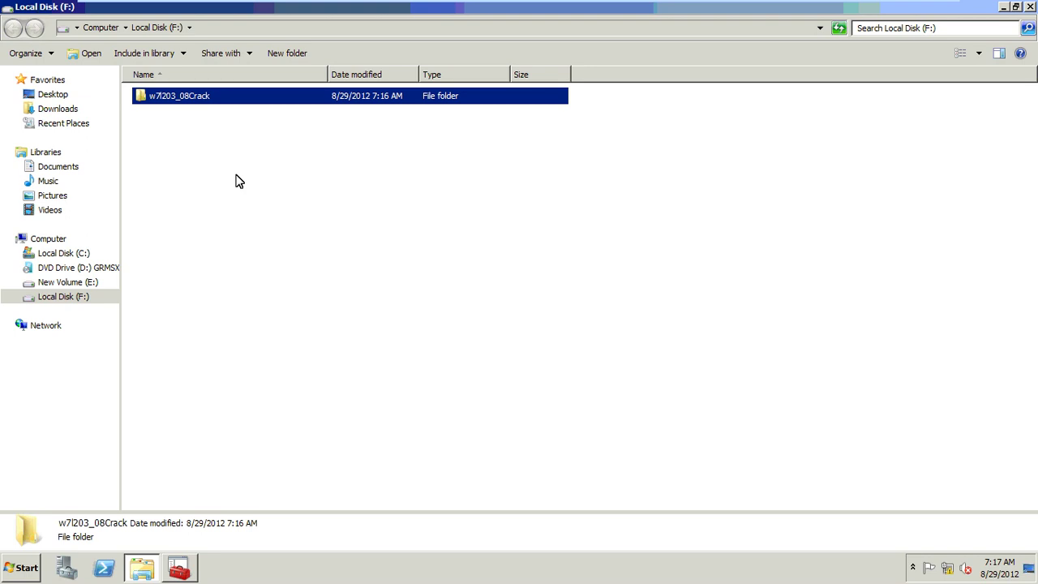
{"action": "key", "text": "shift+F10"}
{"action": "left_click", "coordinate": [74, 253]}
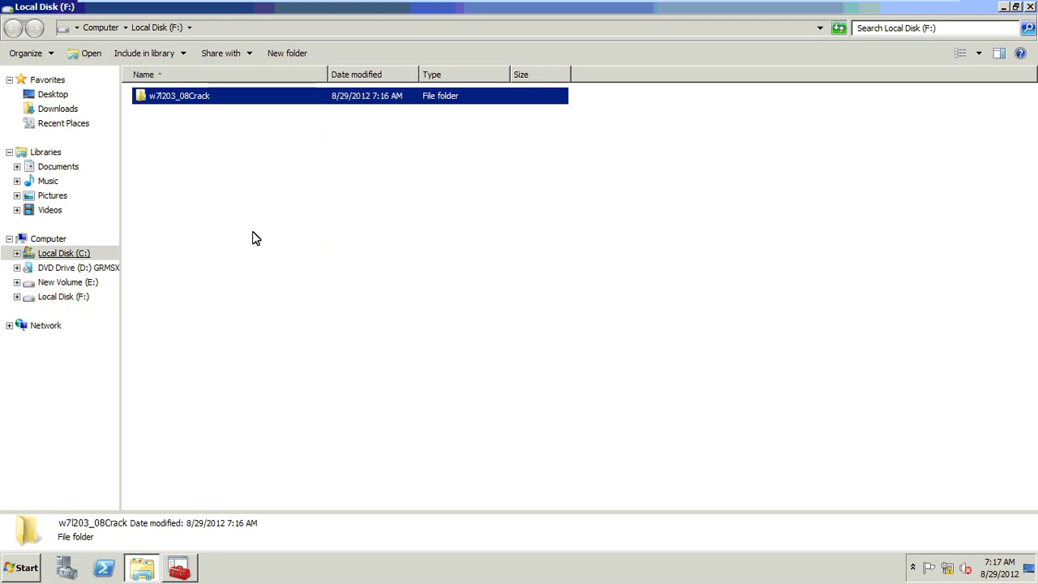
{"action": "right_click", "coordinate": [347, 325]}
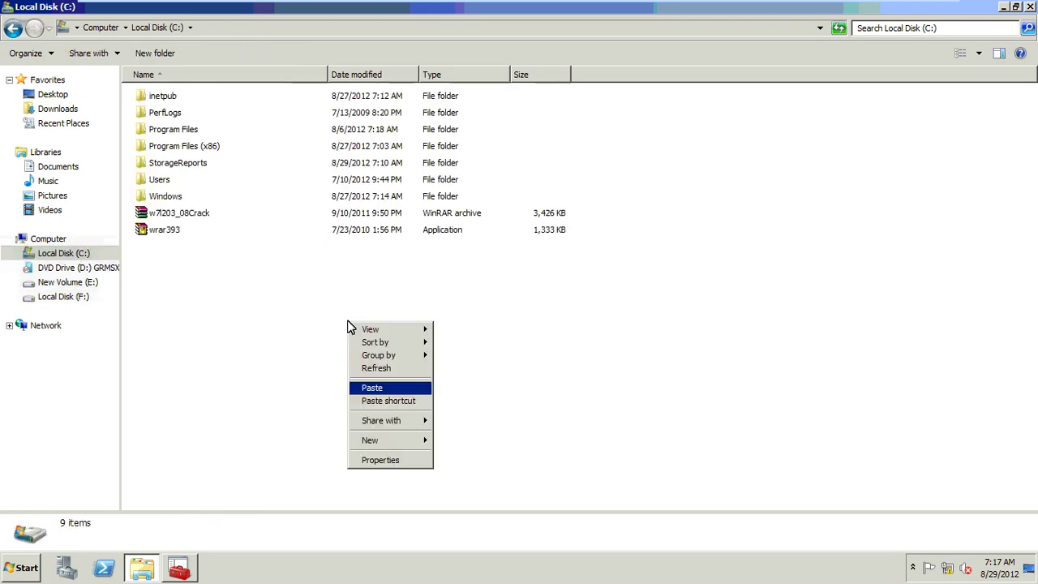
{"action": "key", "text": "Escape"}
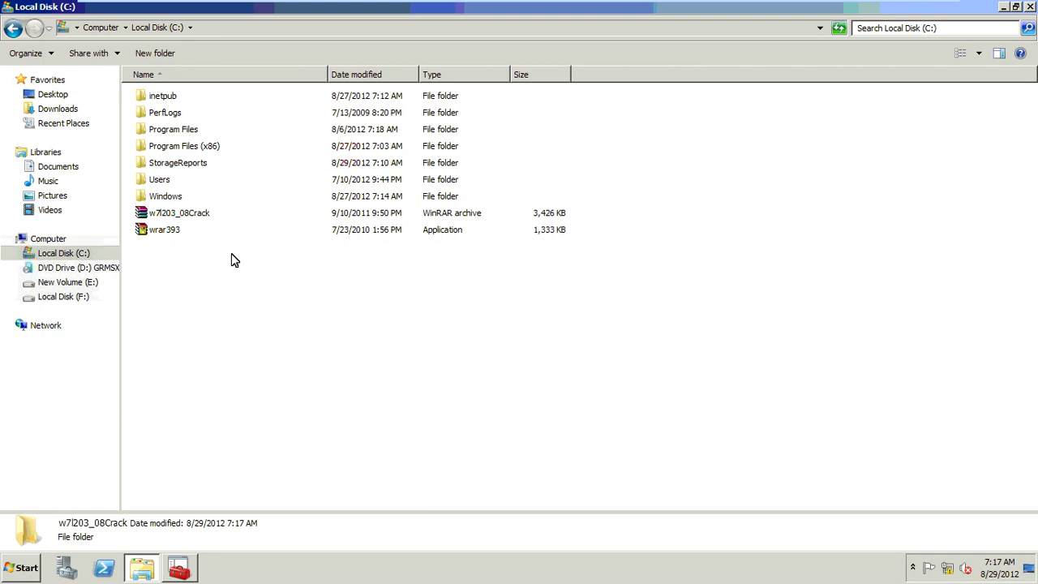
{"action": "key", "text": "Return"}
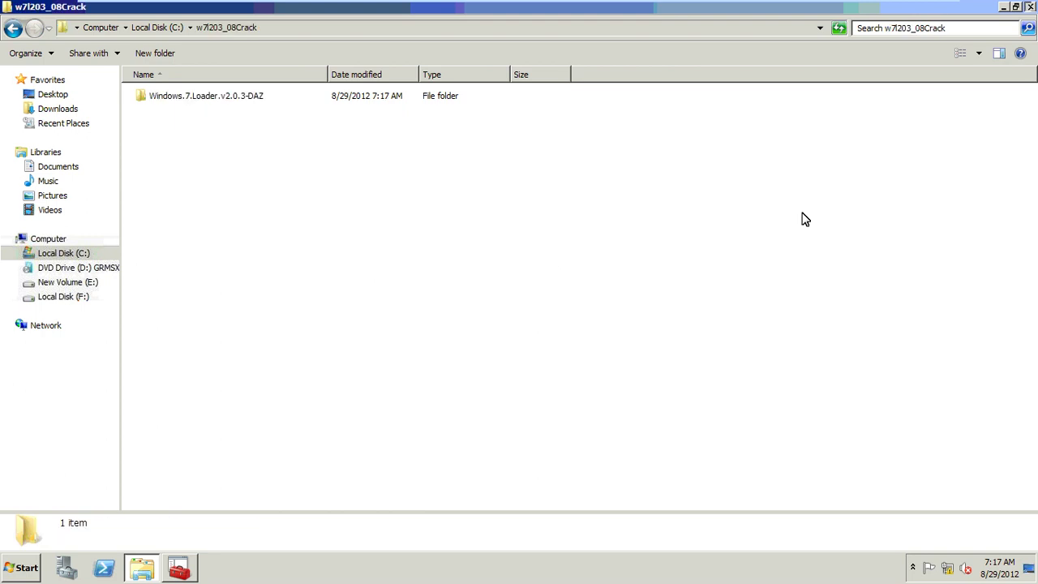
{"action": "key", "text": "alt+Tab"}
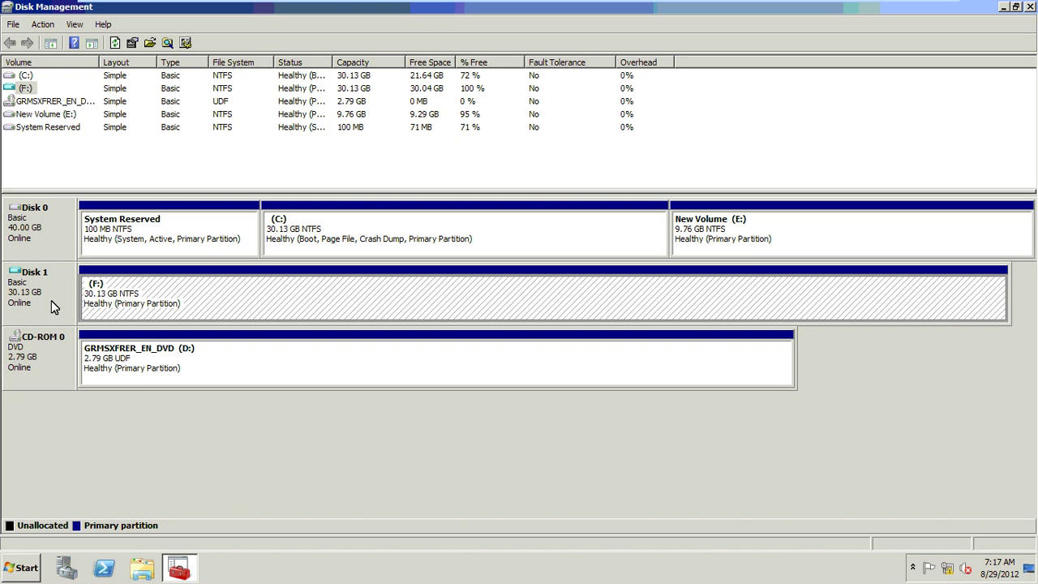
Detach the virtual hard disk (Disk 1) without deleting its file, and close Disk Management
{"action": "left_click", "coordinate": [88, 297]}
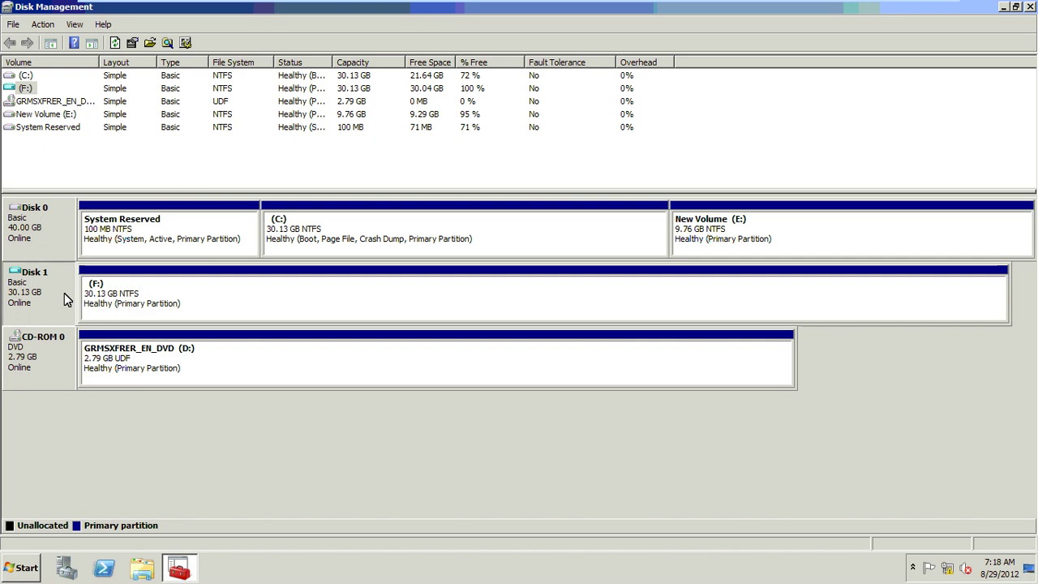
{"action": "right_click", "coordinate": [65, 293]}
{"action": "key", "text": "Return"}
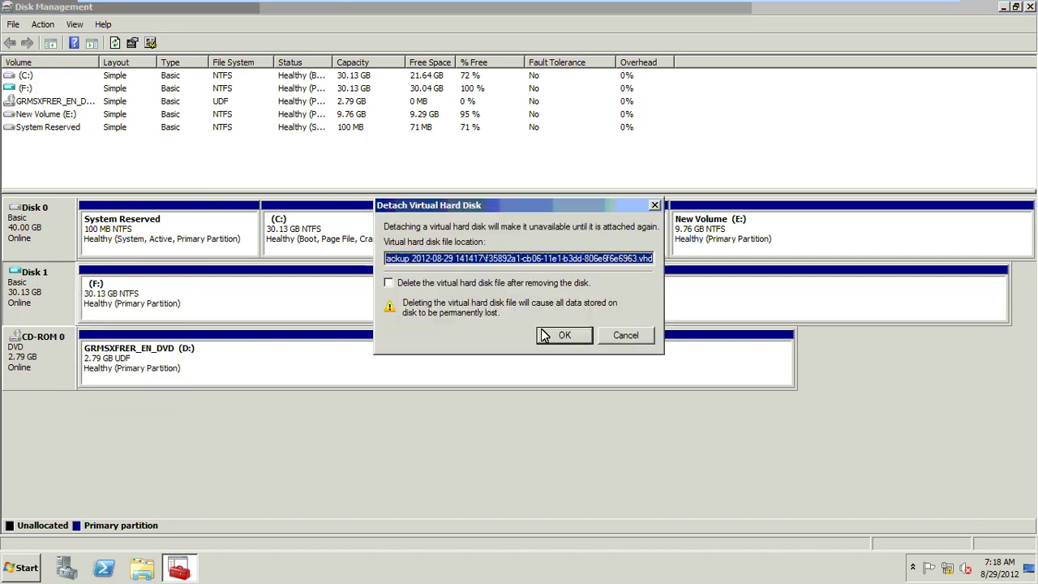
{"action": "left_click", "coordinate": [556, 334]}
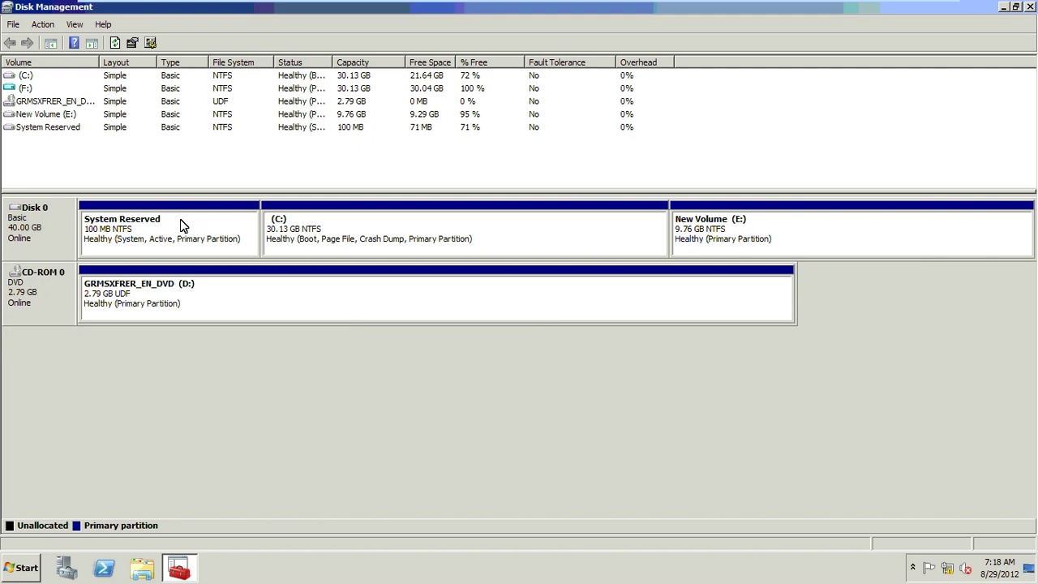
{"action": "left_click", "coordinate": [1032, 8]}
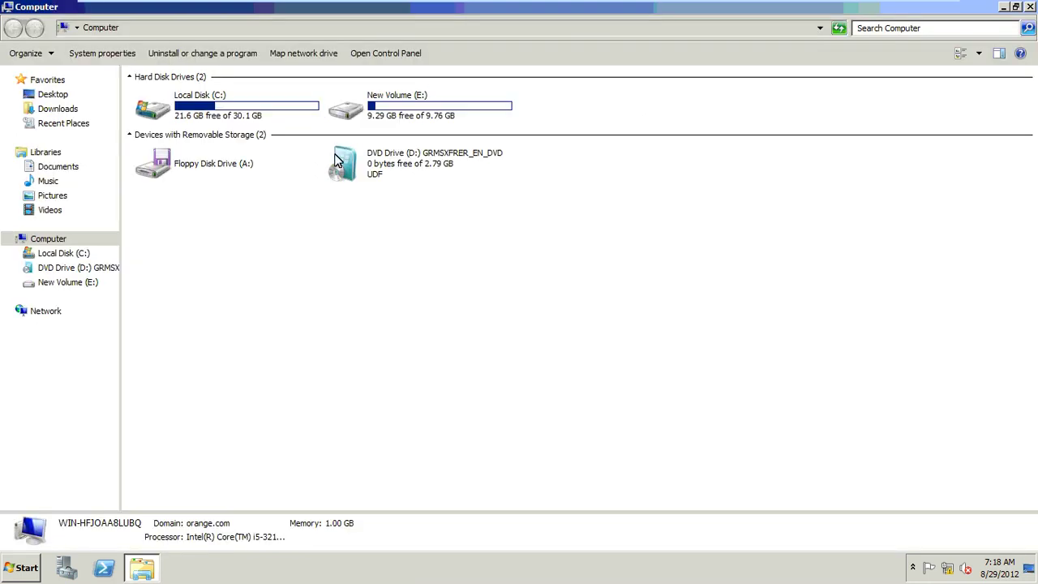
Check New Volume (E:) and Local Disk (C:) in Explorer, and delete the w7l203_08Crack folder from C:
{"action": "double_click", "coordinate": [384, 111]}
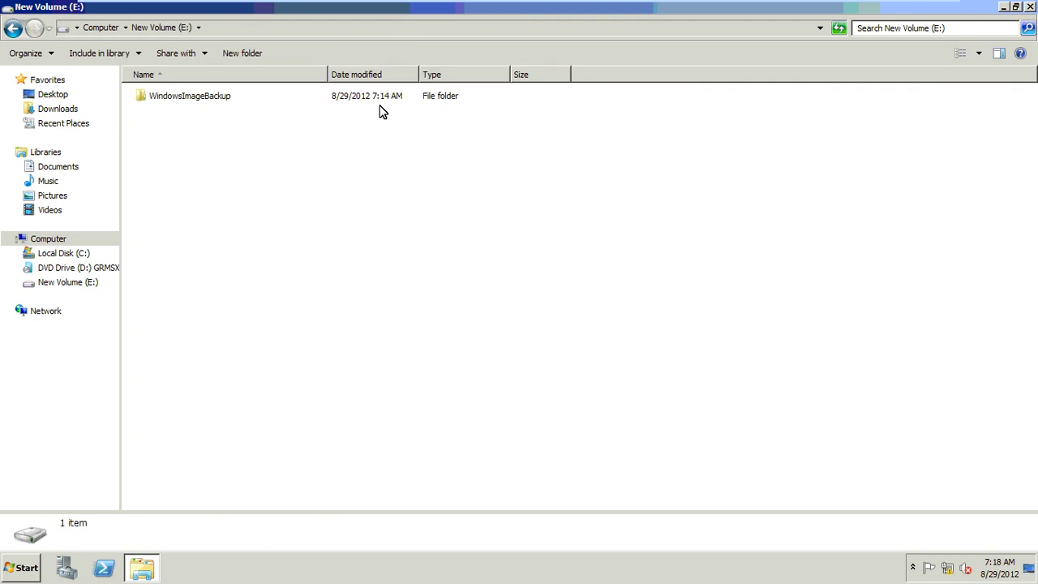
{"action": "left_click", "coordinate": [13, 28]}
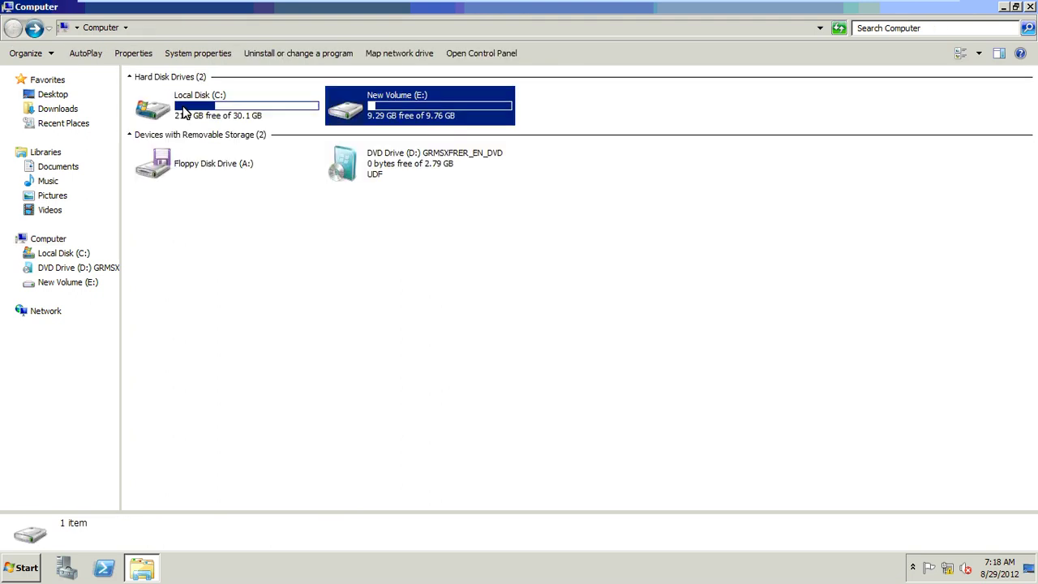
{"action": "double_click", "coordinate": [185, 113]}
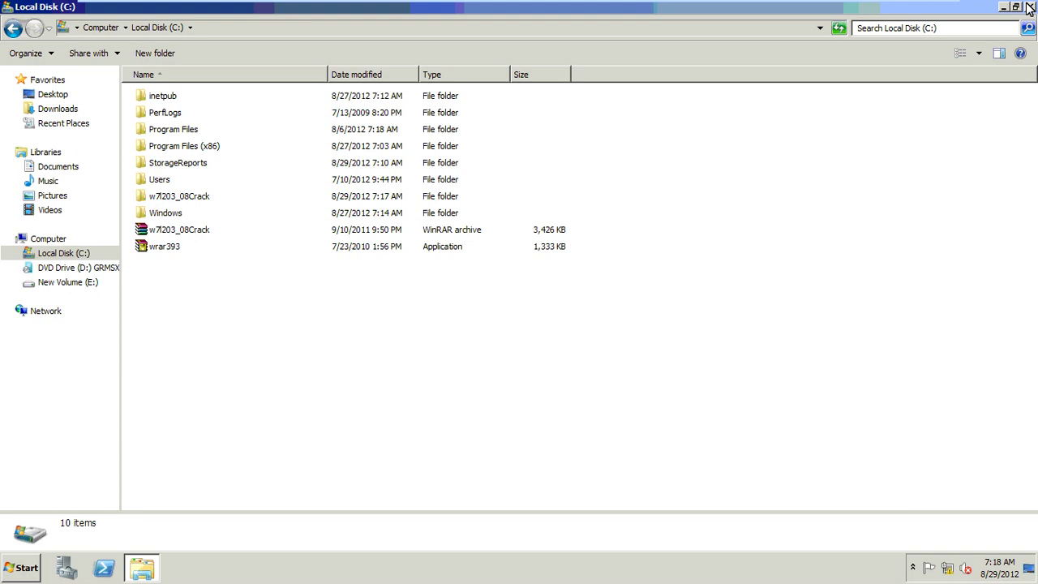
{"action": "key", "text": "alt+F4"}
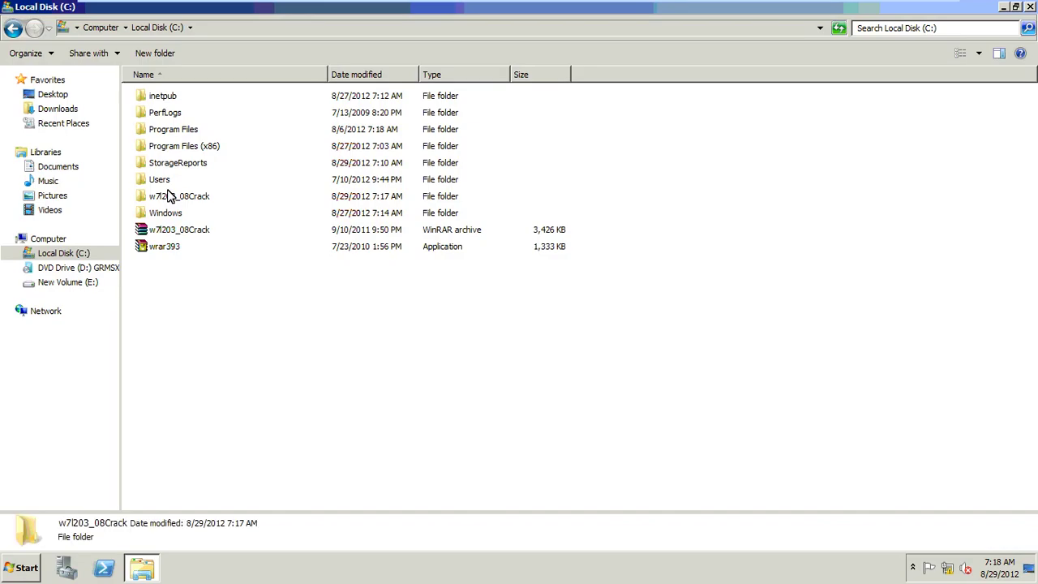
{"action": "left_click", "coordinate": [168, 199]}
{"action": "key", "text": "Delete"}
{"action": "key", "text": "Return"}
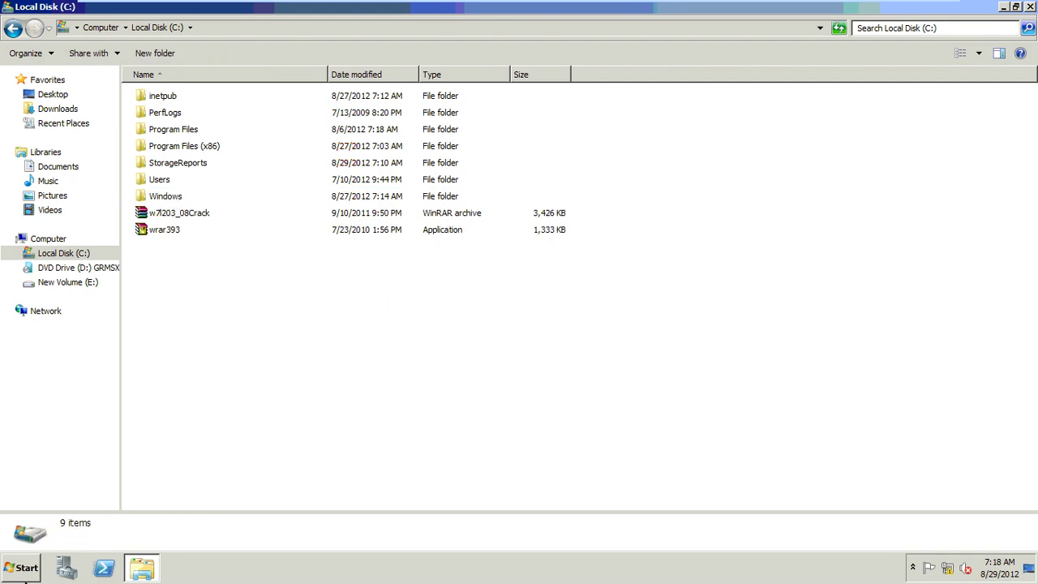
Start a recovery in Windows Server Backup from this server's 8/29/2012 7:14 AM backup, with Files and folders as the recovery type
{"action": "left_click", "coordinate": [25, 567]}
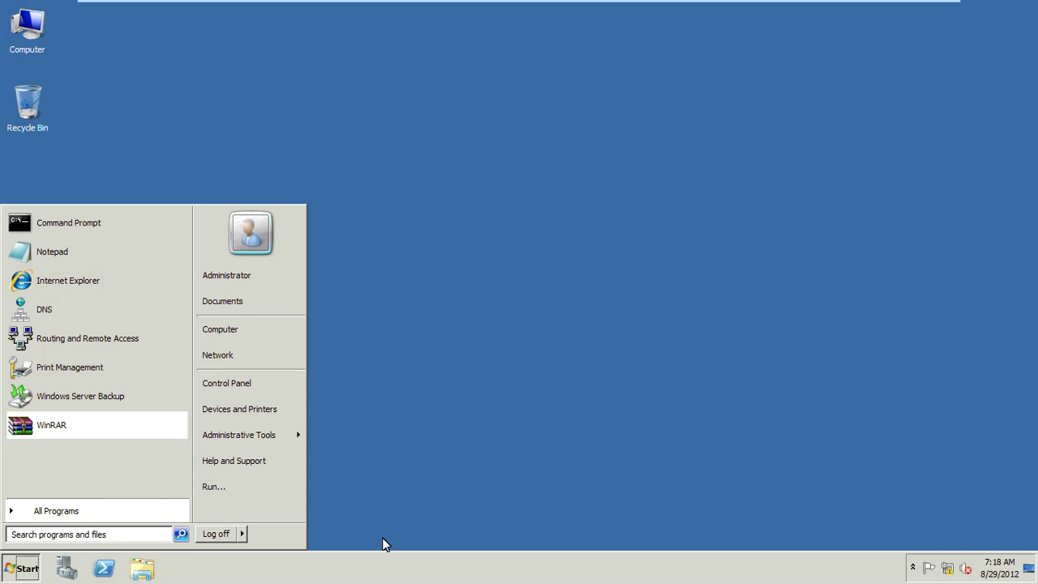
{"action": "left_click", "coordinate": [240, 435]}
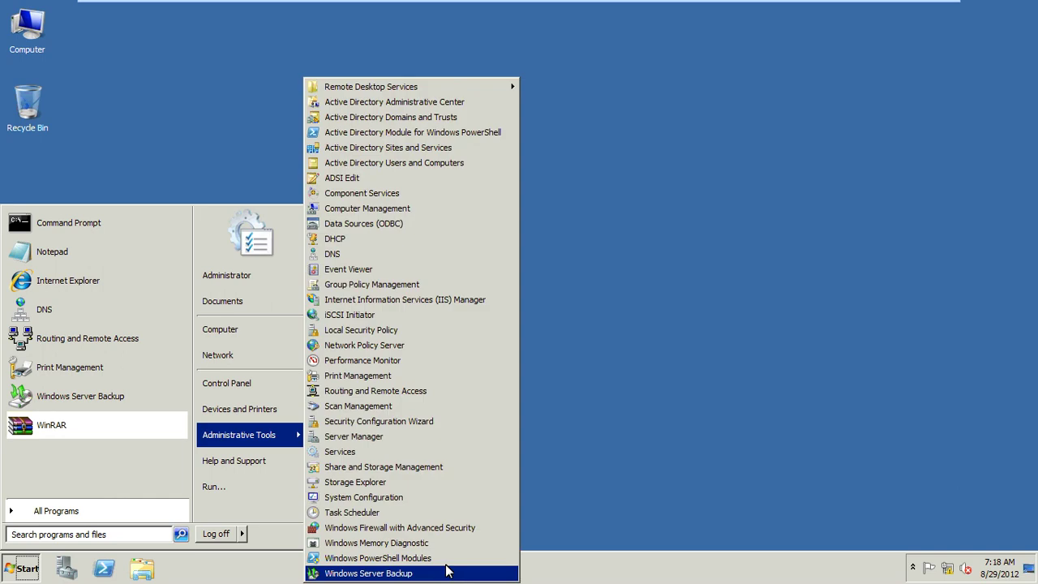
{"action": "left_click", "coordinate": [447, 572]}
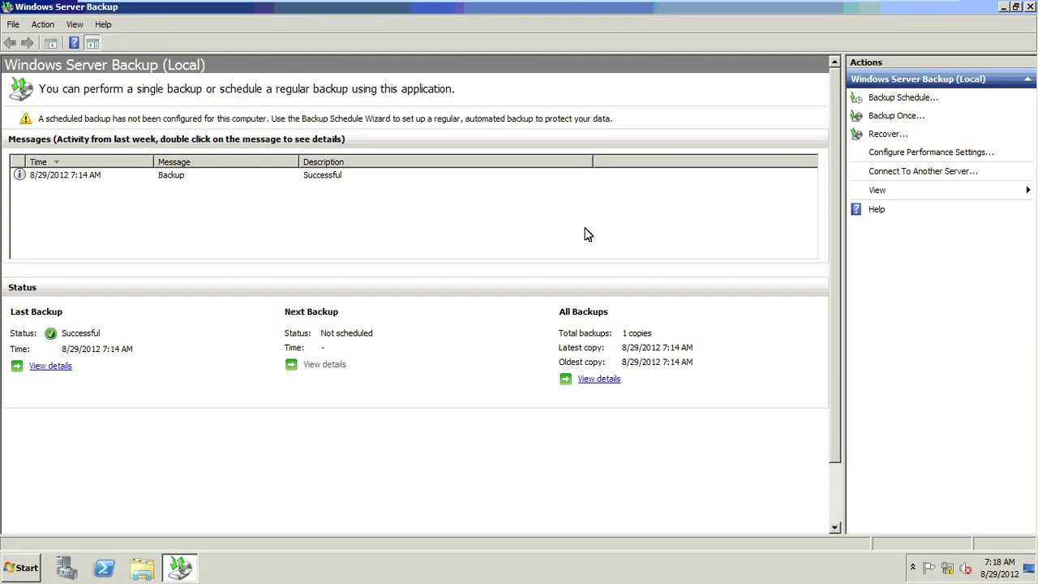
{"action": "left_click", "coordinate": [887, 134]}
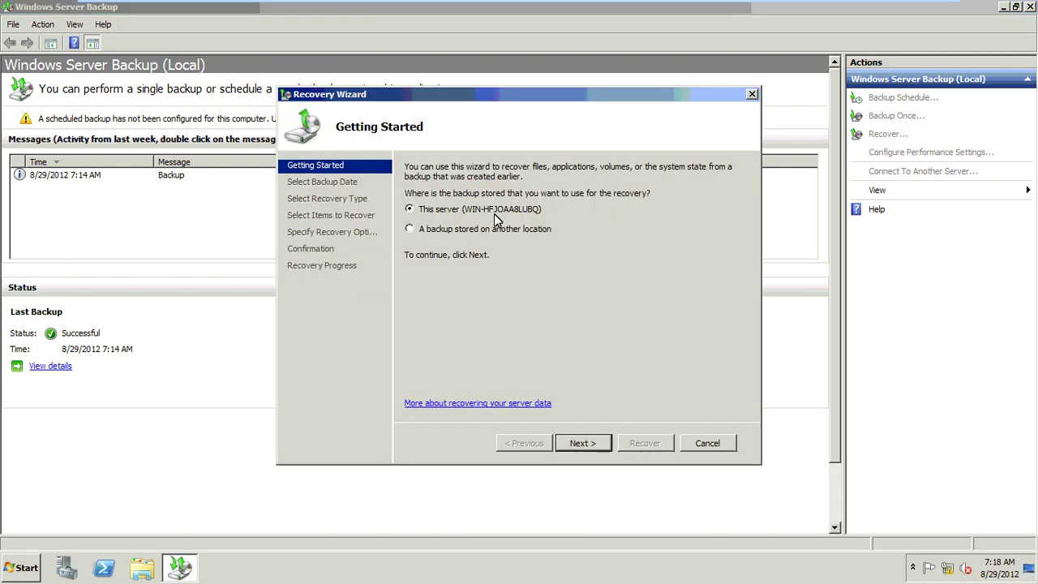
{"action": "left_click", "coordinate": [582, 442]}
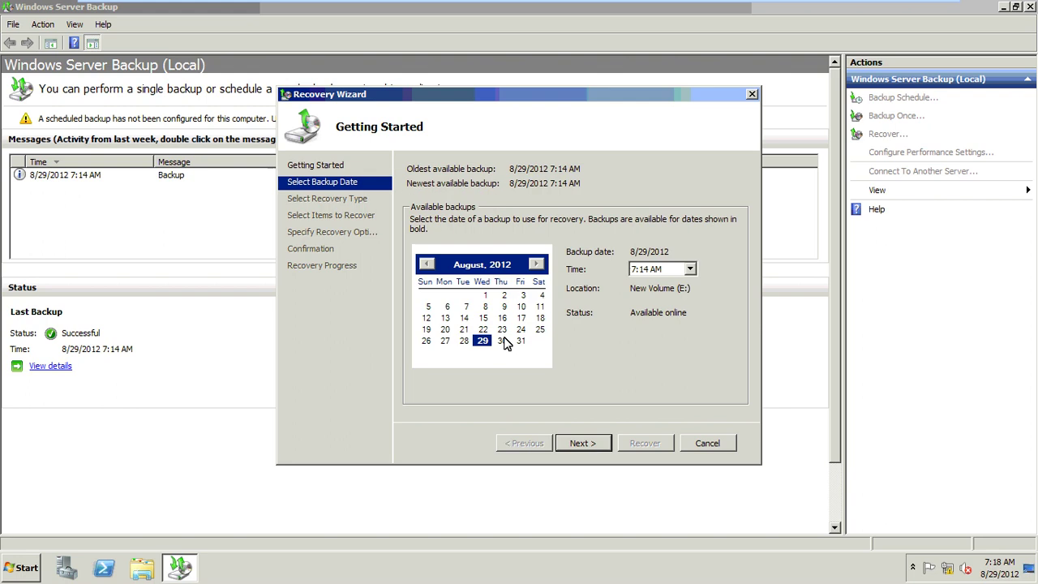
{"action": "left_click", "coordinate": [593, 443]}
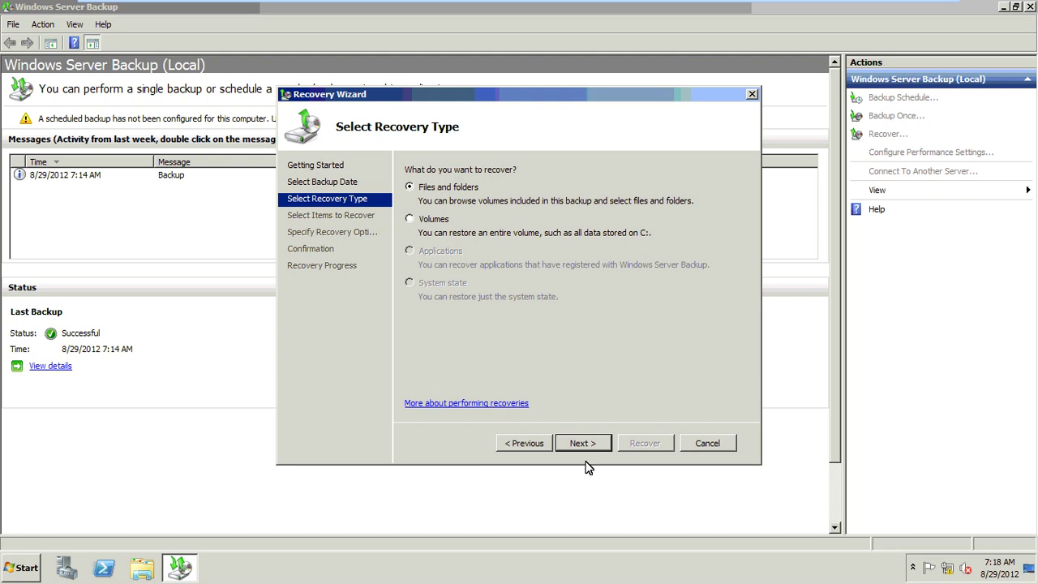
{"action": "key", "text": "Return"}
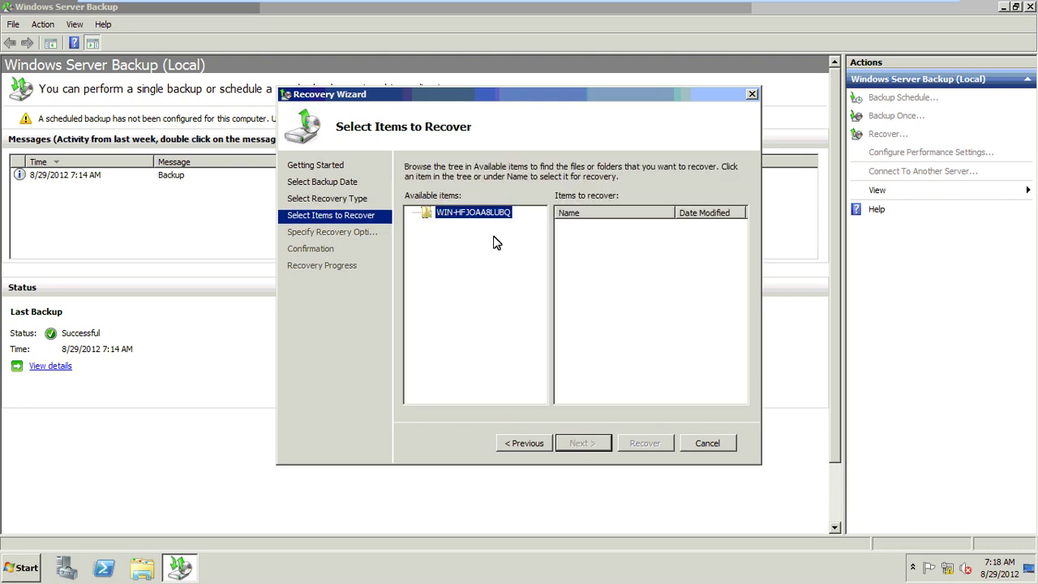
Choose the w7l203_08Crack folder under Local disk (C:) as the source of the items to recover and continue to the recovery options
{"action": "left_click", "coordinate": [414, 214]}
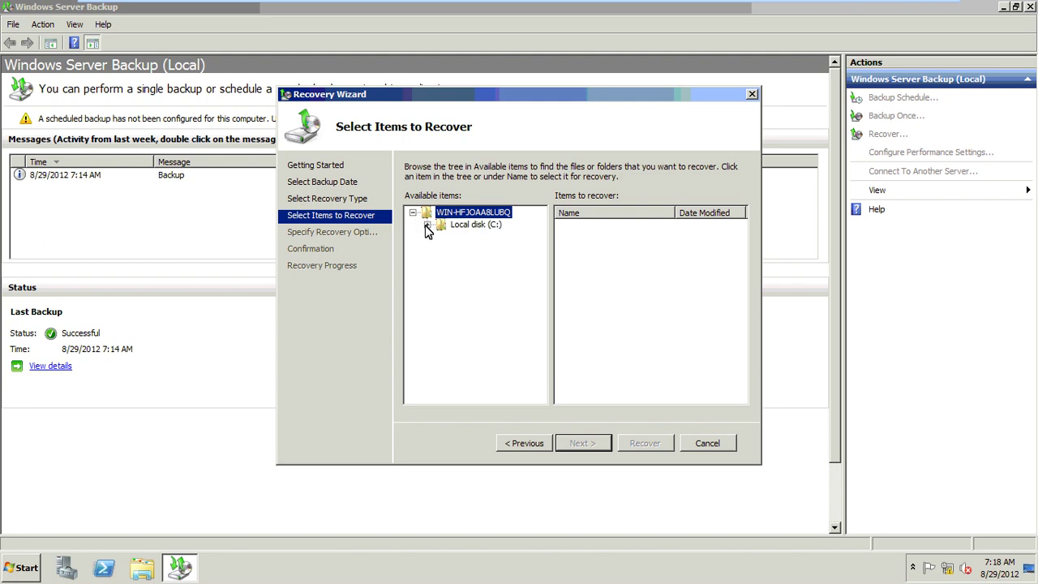
{"action": "left_click", "coordinate": [427, 225]}
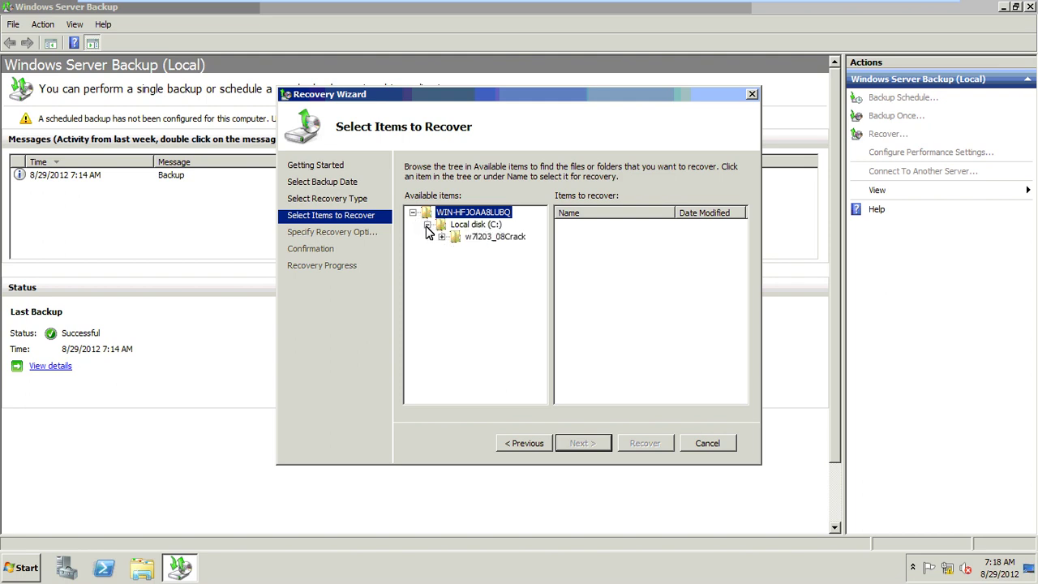
{"action": "left_click", "coordinate": [477, 236]}
{"action": "left_click", "coordinate": [581, 444]}
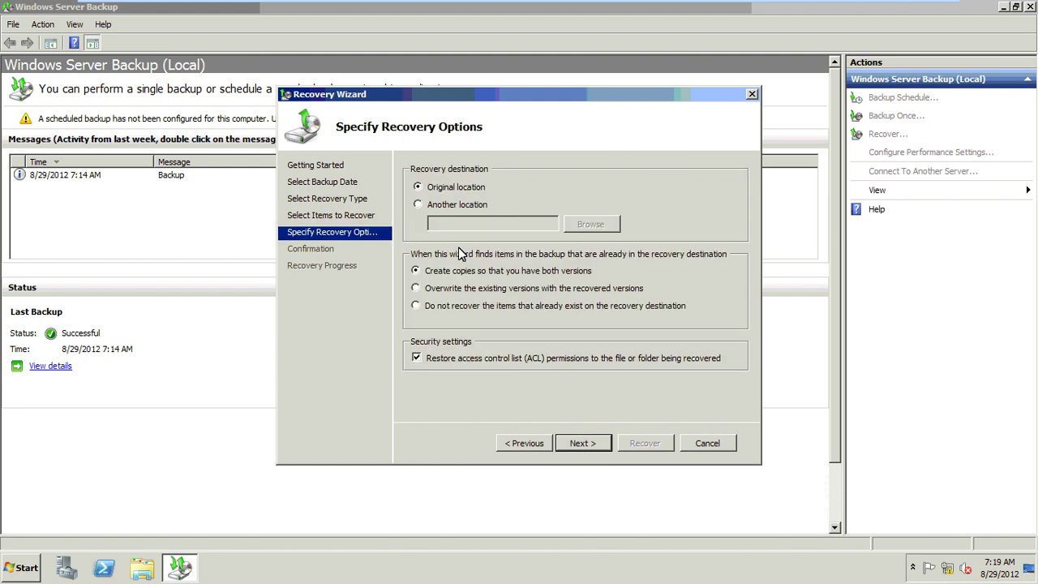
Set the recovery destination to another location, the Administrator's My Documents folder, and continue to the confirmation page
{"action": "left_click", "coordinate": [457, 206]}
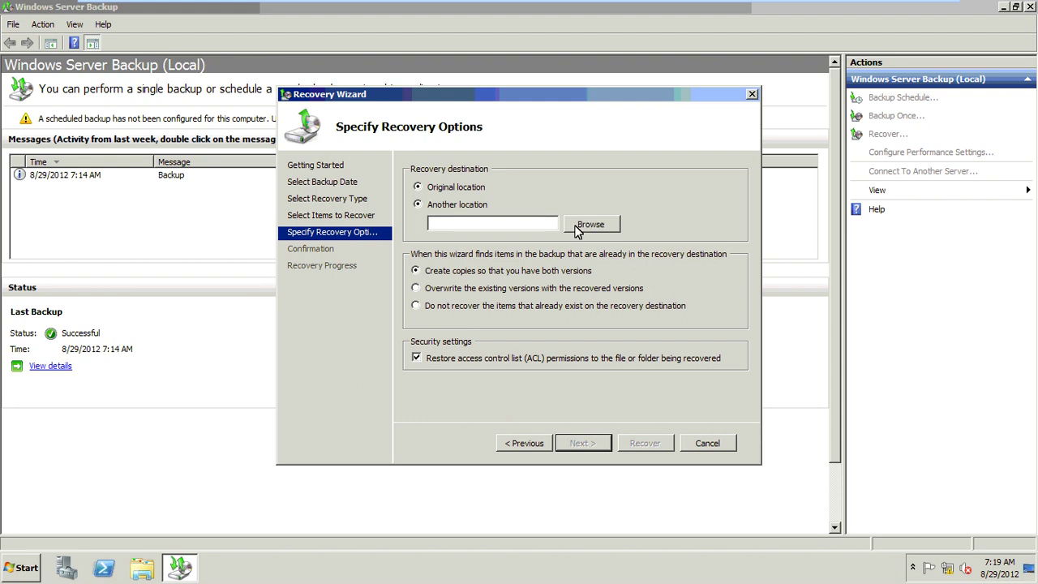
{"action": "left_click", "coordinate": [577, 230]}
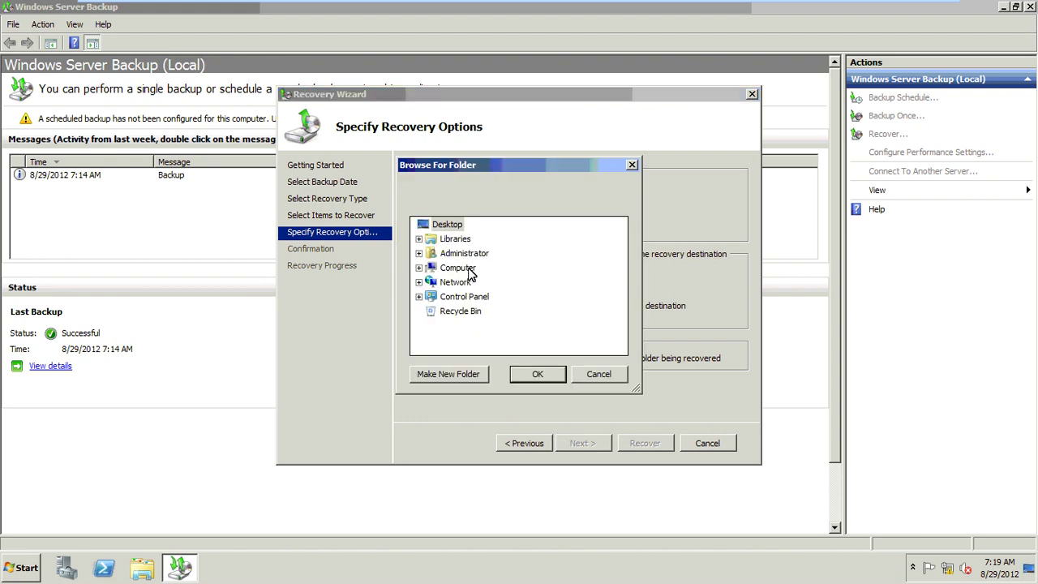
{"action": "double_click", "coordinate": [468, 253]}
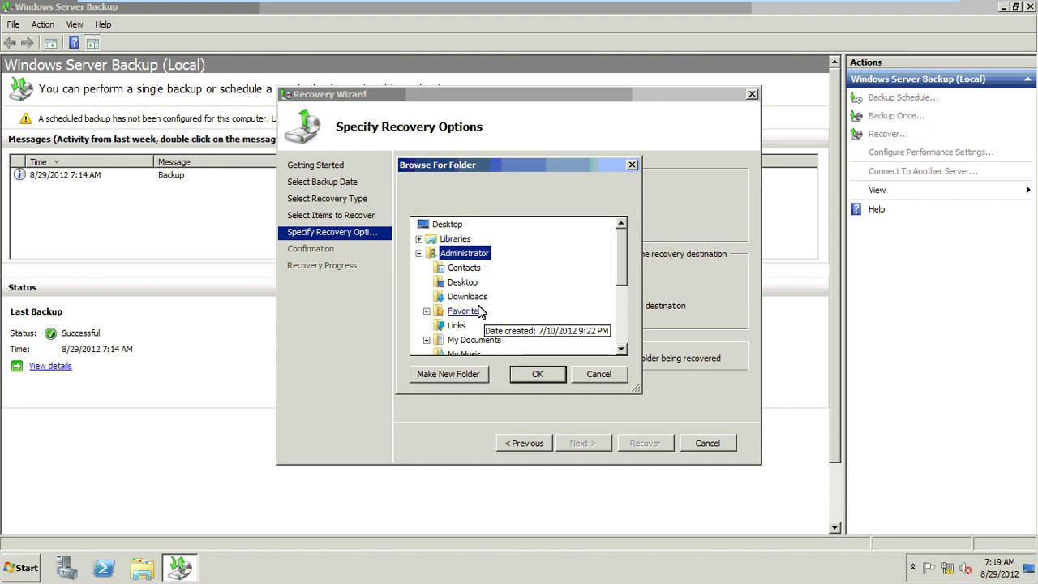
{"action": "double_click", "coordinate": [474, 339]}
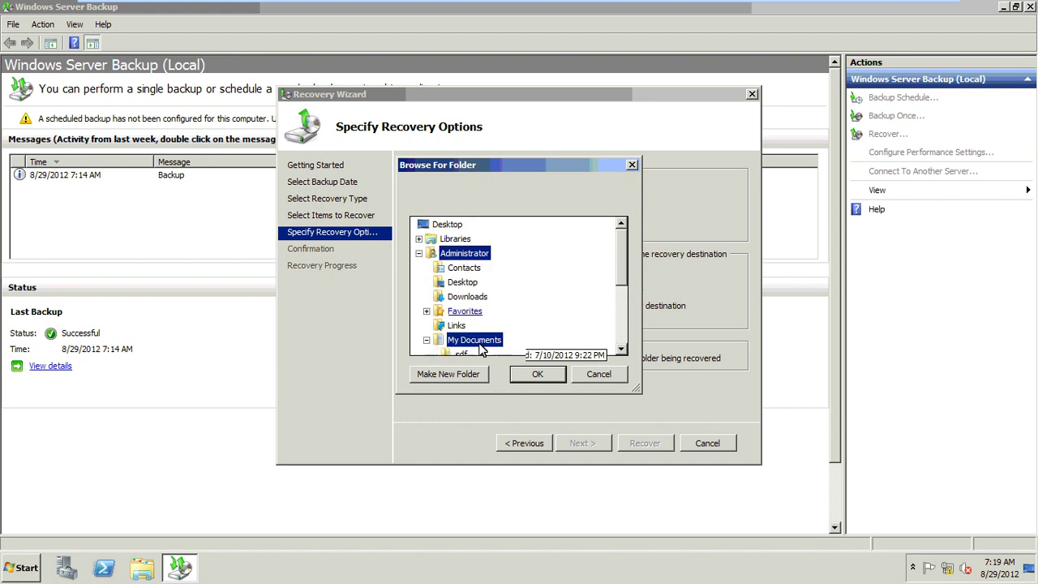
{"action": "left_click", "coordinate": [535, 375]}
{"action": "left_click", "coordinate": [604, 445]}
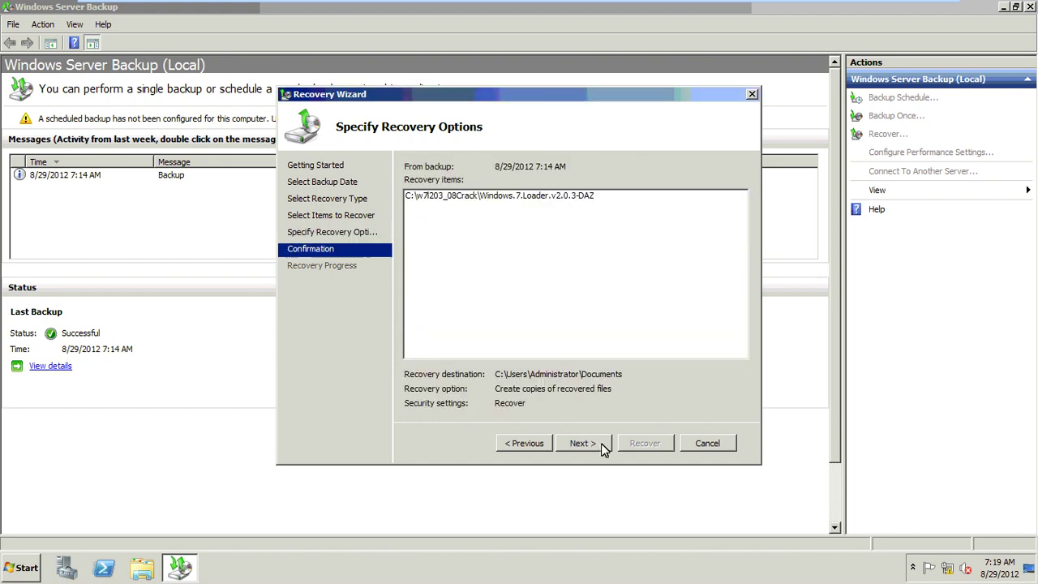
Run the file recovery, and close the Recovery Wizard and Windows Server Backup
{"action": "left_click", "coordinate": [644, 443]}
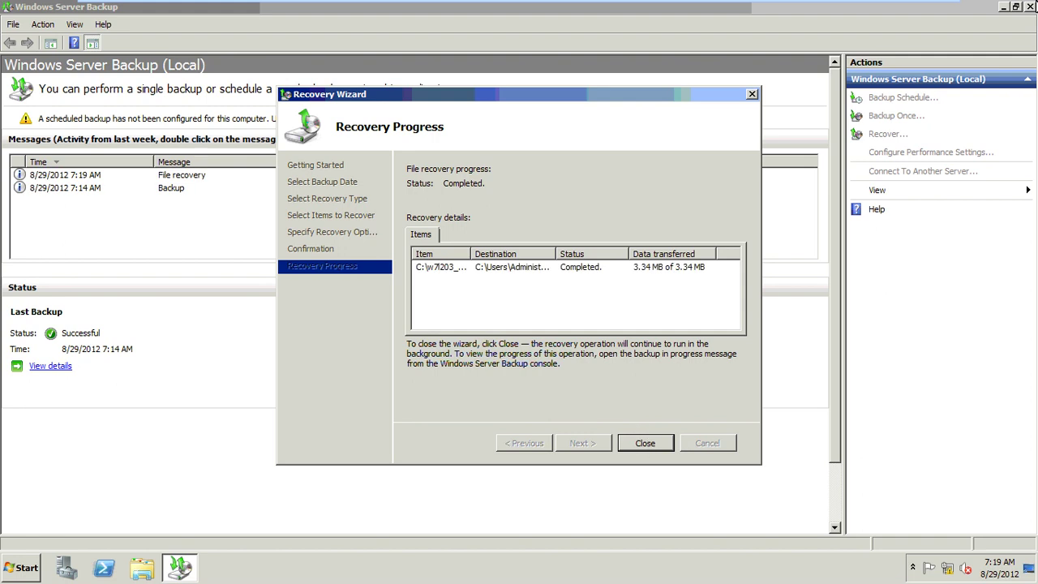
{"action": "left_click", "coordinate": [645, 444]}
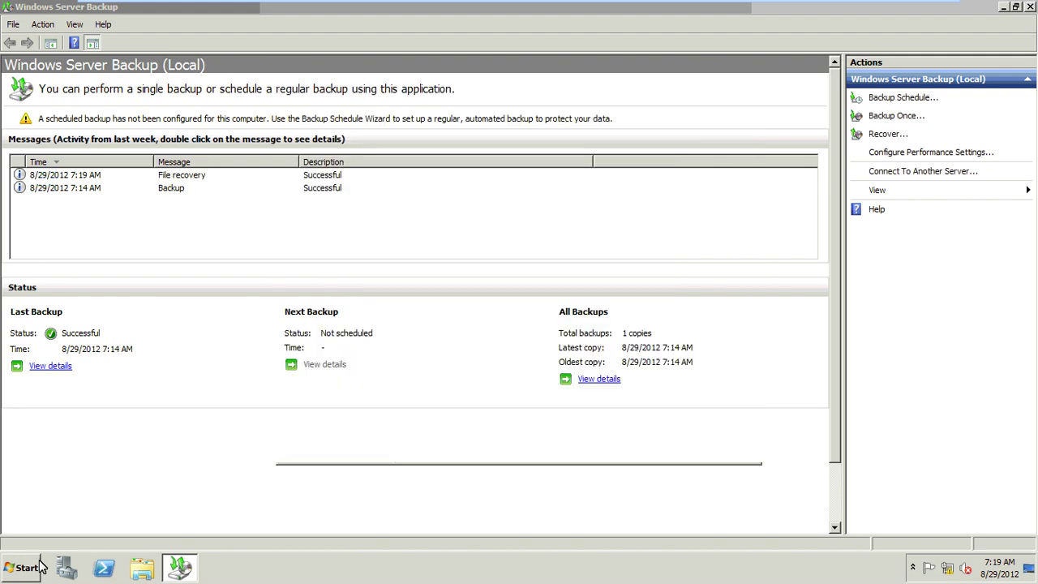
{"action": "key", "text": "alt+F4"}
Check the contents of the restored Windows.7.Loader.v2.0.3-DAZ folder in the Documents library, and close Explorer
{"action": "key", "text": "super"}
{"action": "left_click", "coordinate": [242, 301]}
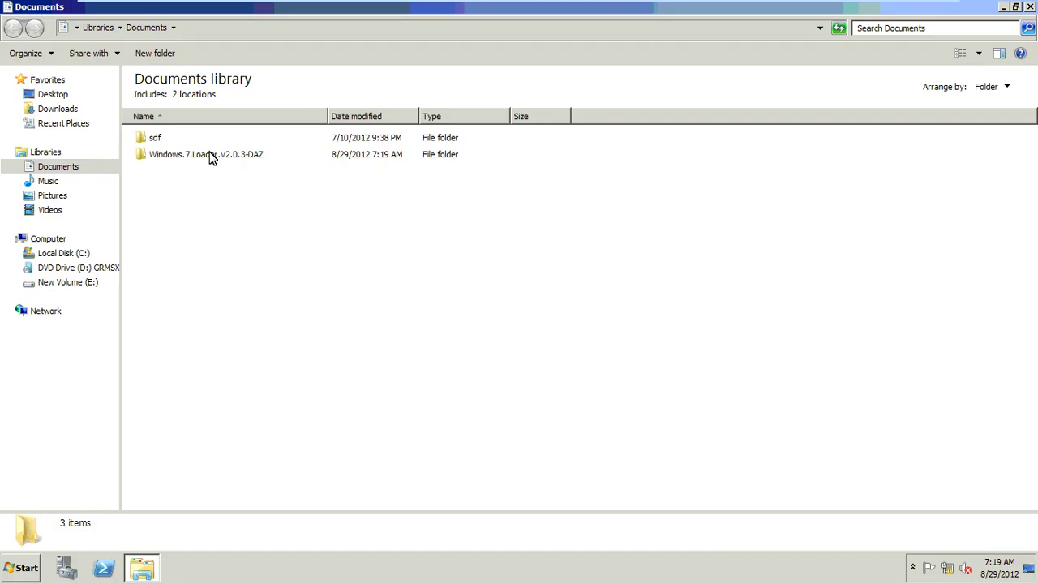
{"action": "double_click", "coordinate": [210, 156]}
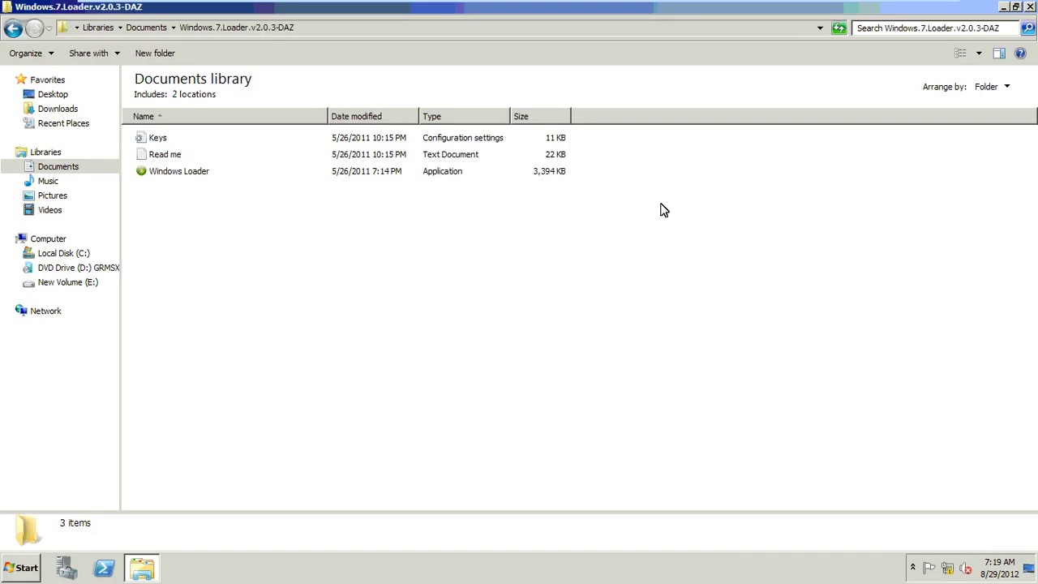
{"action": "key", "text": "alt+F4"}
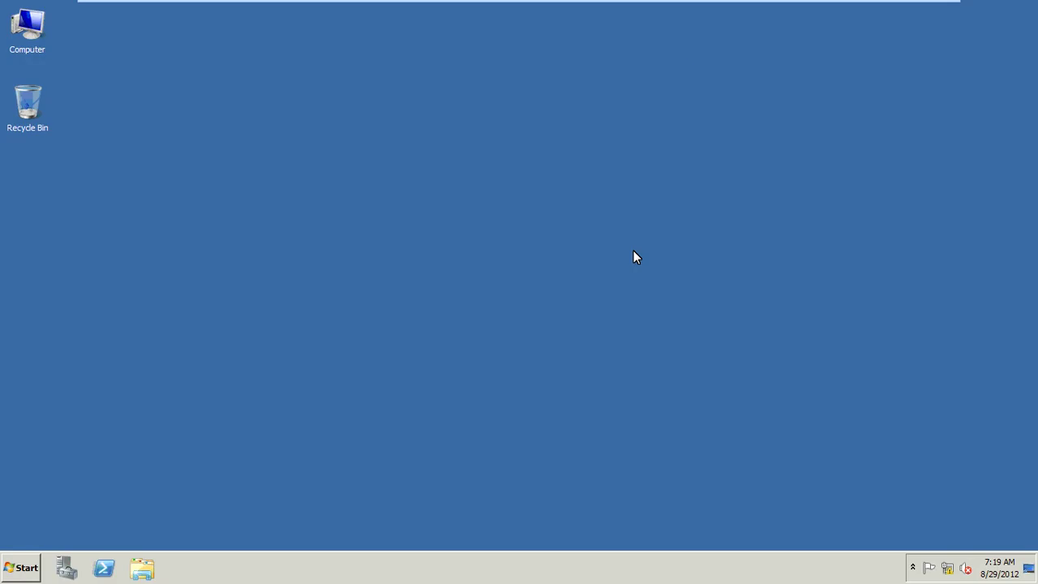
Exit full-screen mode of the Windows Server 2008 R2 x64 virtual machine
{"action": "mouse_move", "coordinate": [870, 5]}
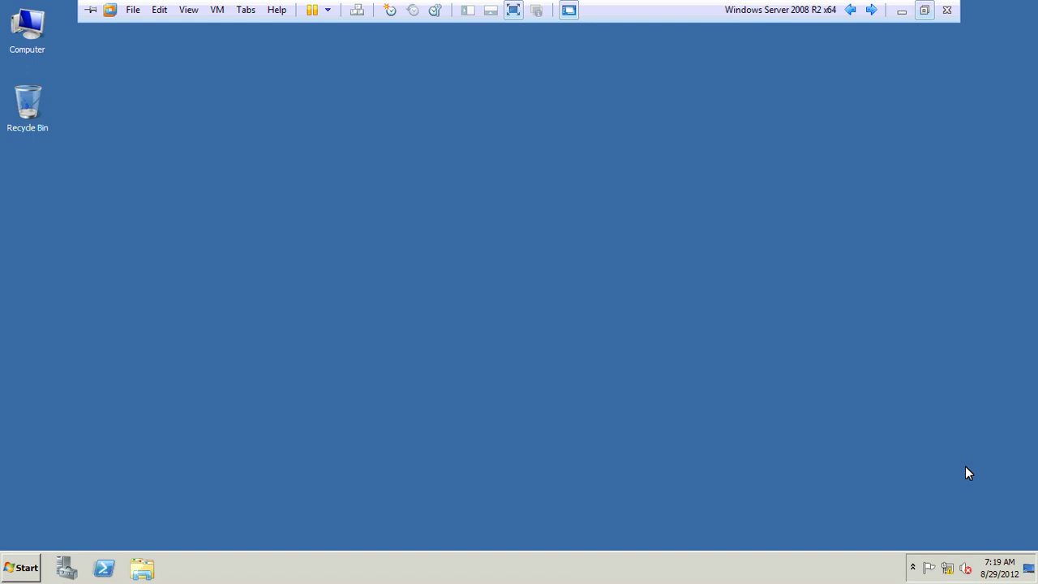
{"action": "key", "text": "ctrl+alt+Return"}
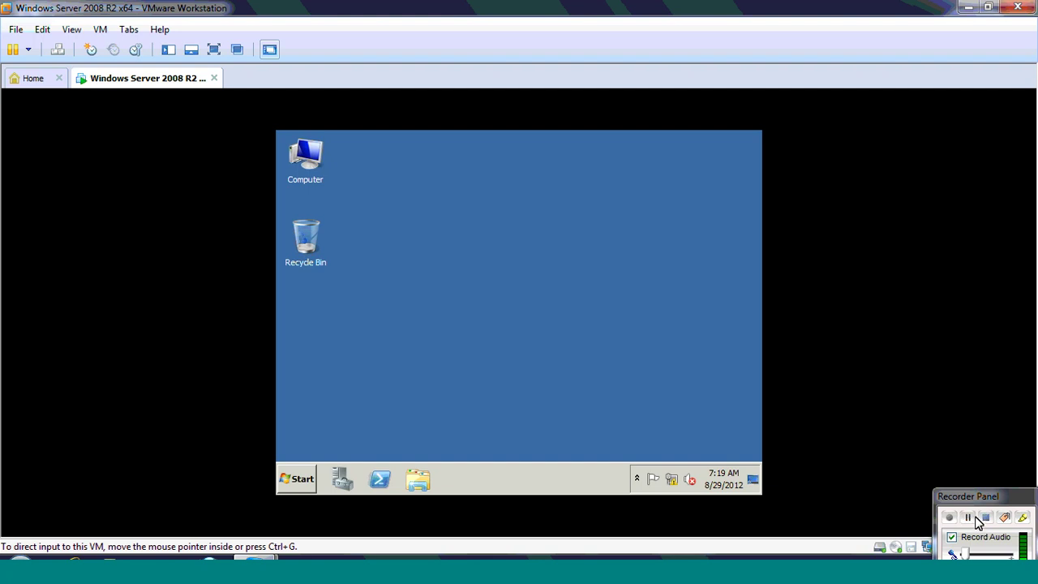